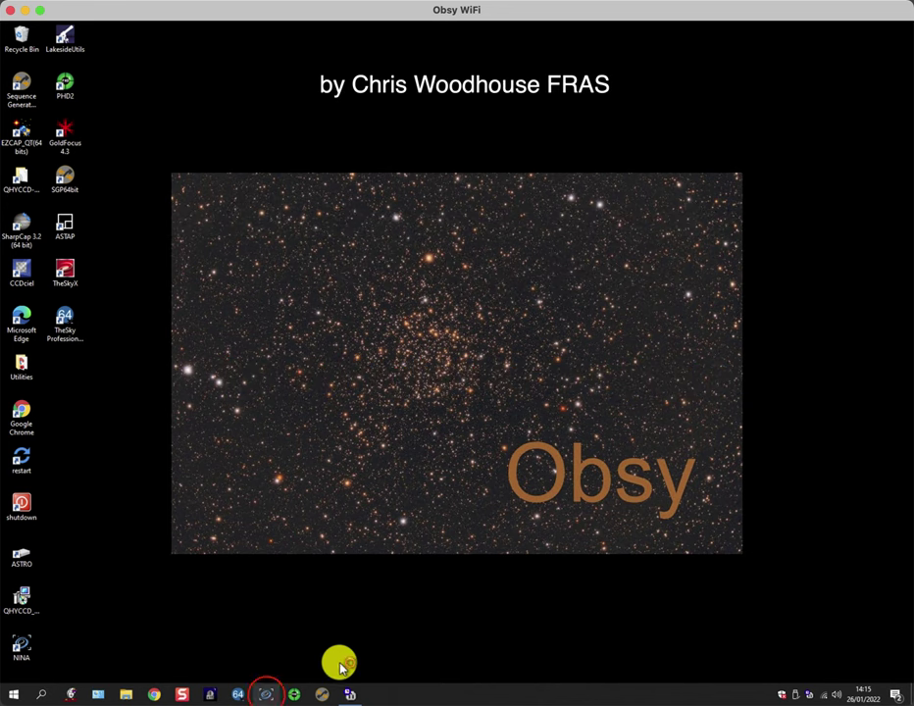
# Launch N.I.N.A. and load the Tak85x72Q183 equipment profile
pyautogui.click(267, 695)
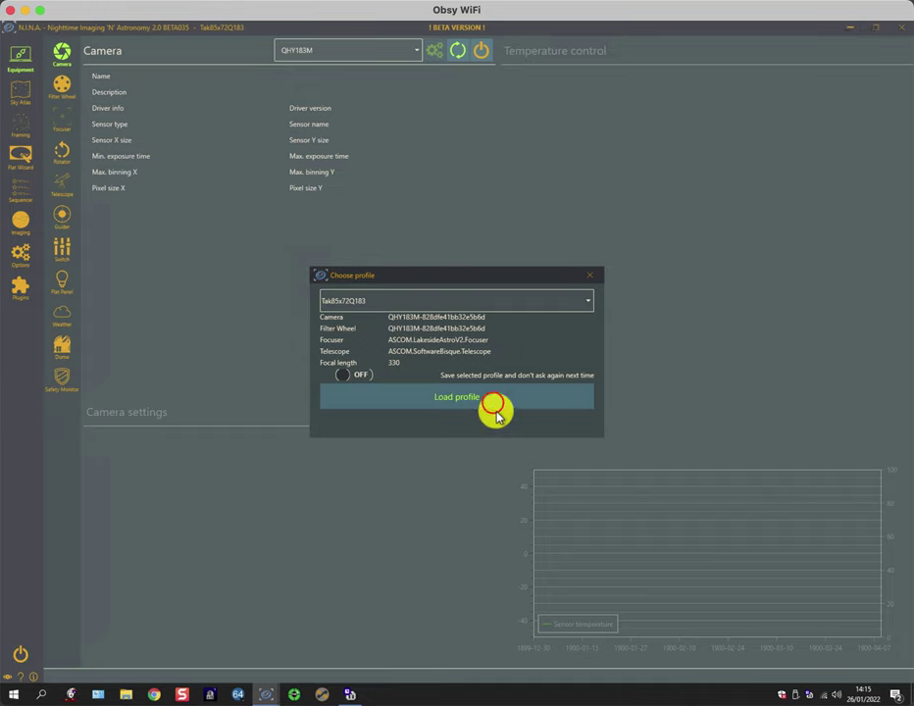
pyautogui.click(495, 404)
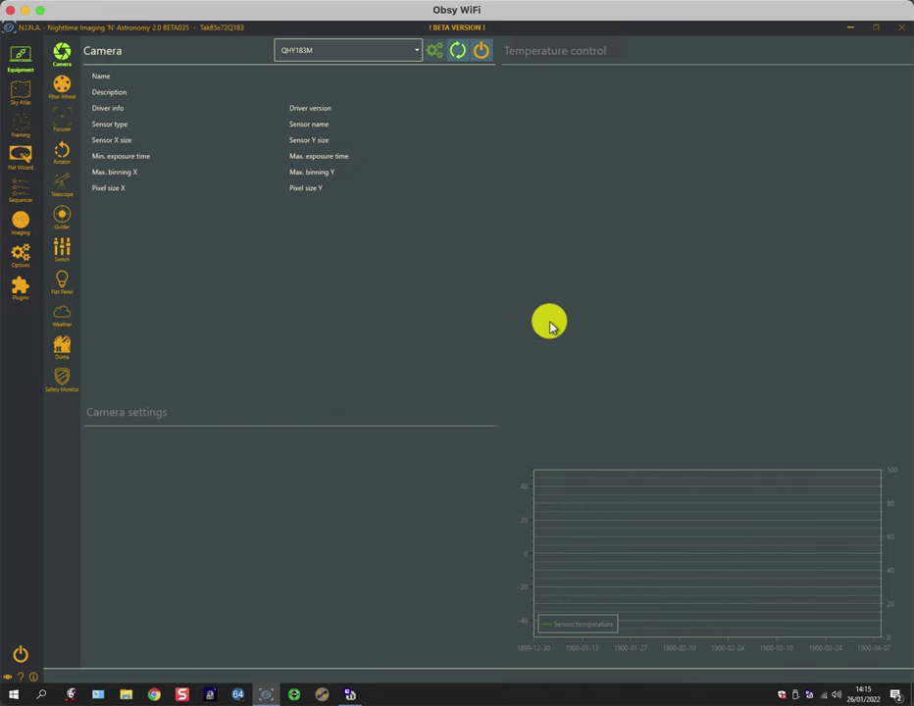
# Switch to the Sequencer page and show the saved templates list
pyautogui.click(20, 192)
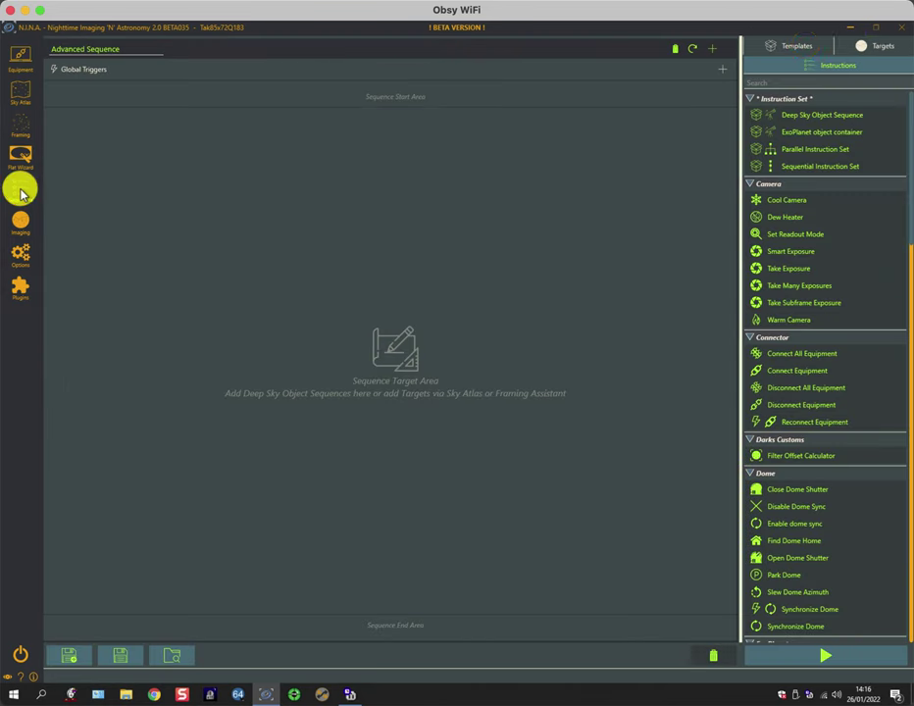
pyautogui.click(806, 46)
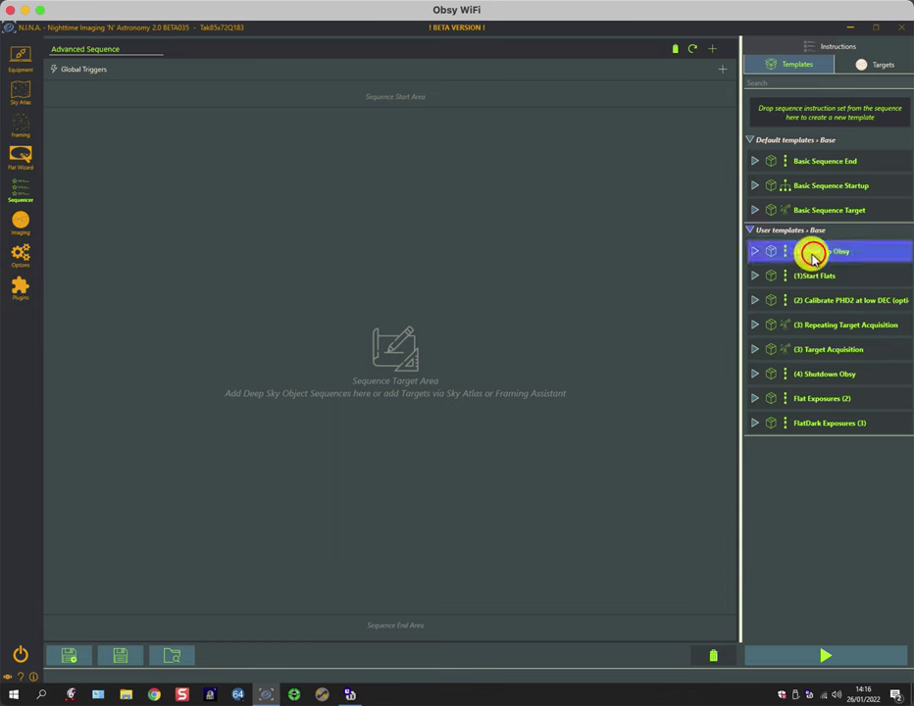
# Drag the Start Up Obsy, Repeating Target Acquisition and Shutdown Obsy templates into the sequence, in that order
pyautogui.moveTo(812, 249); pyautogui.dragTo(373, 101)
pyautogui.click(812, 327)
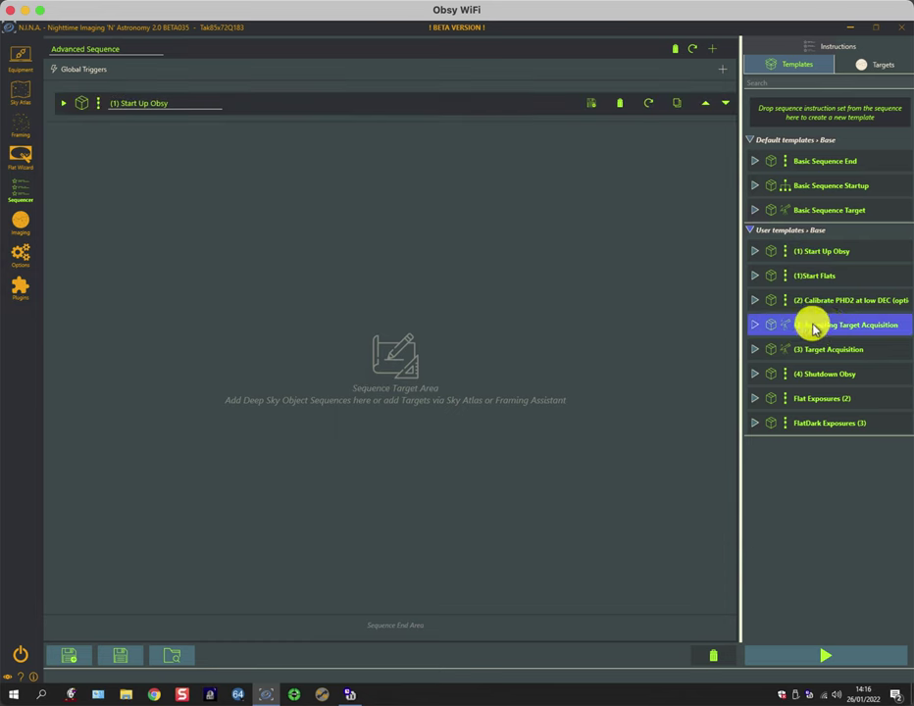
pyautogui.moveTo(816, 330); pyautogui.dragTo(365, 184)
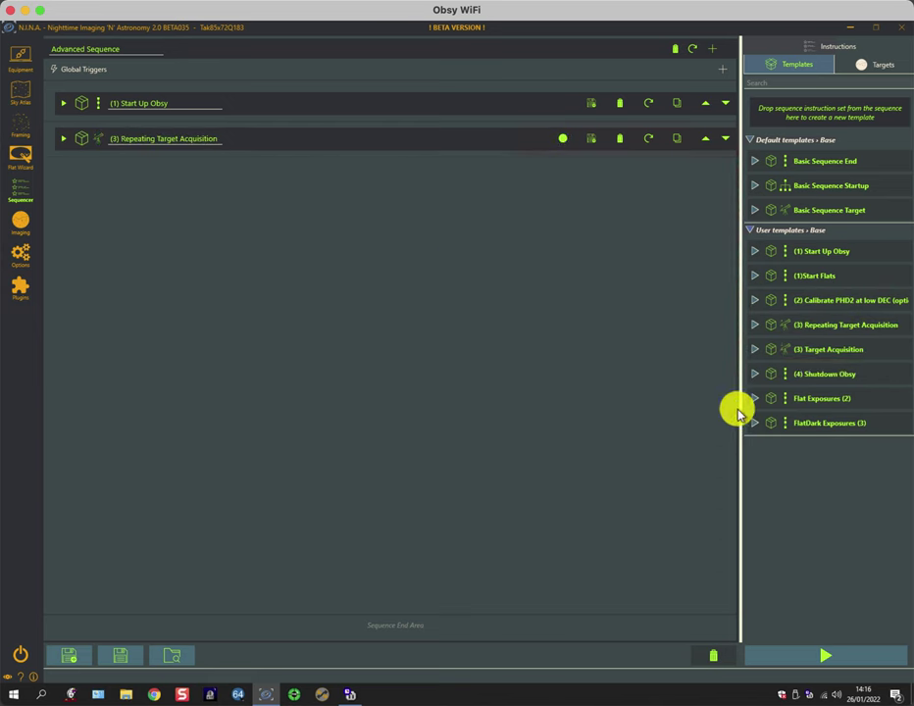
pyautogui.click(796, 423)
pyautogui.moveTo(822, 373); pyautogui.dragTo(469, 632)
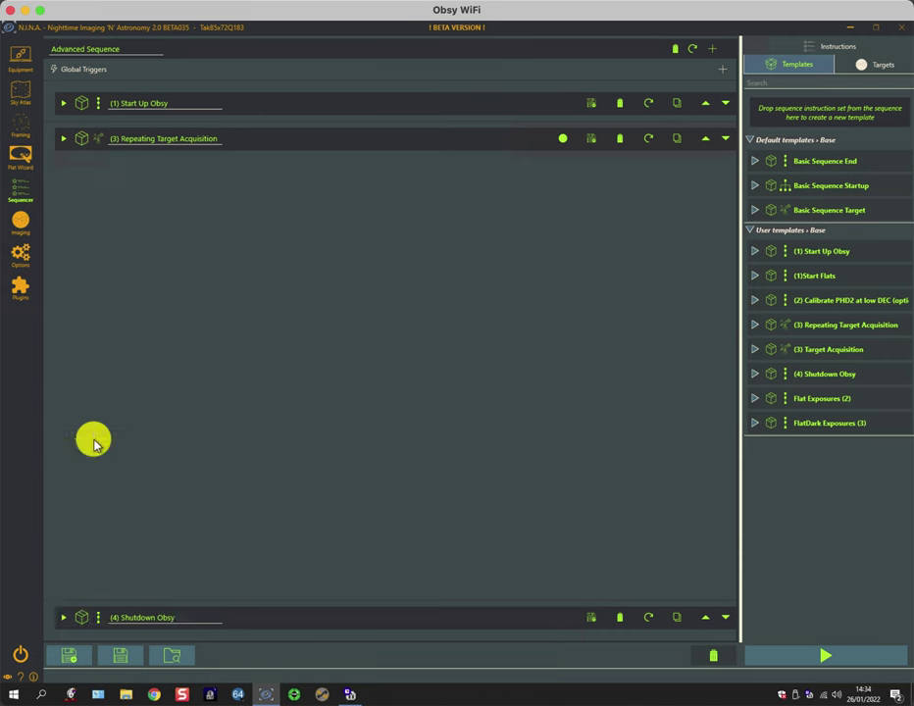
pyautogui.click(64, 618)
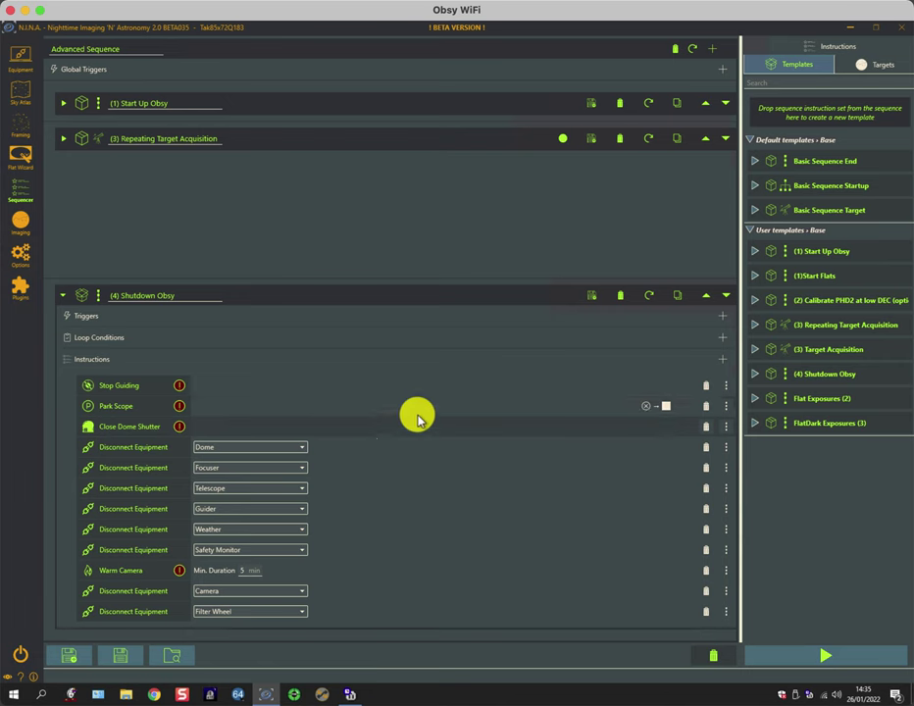
pyautogui.click(725, 407)
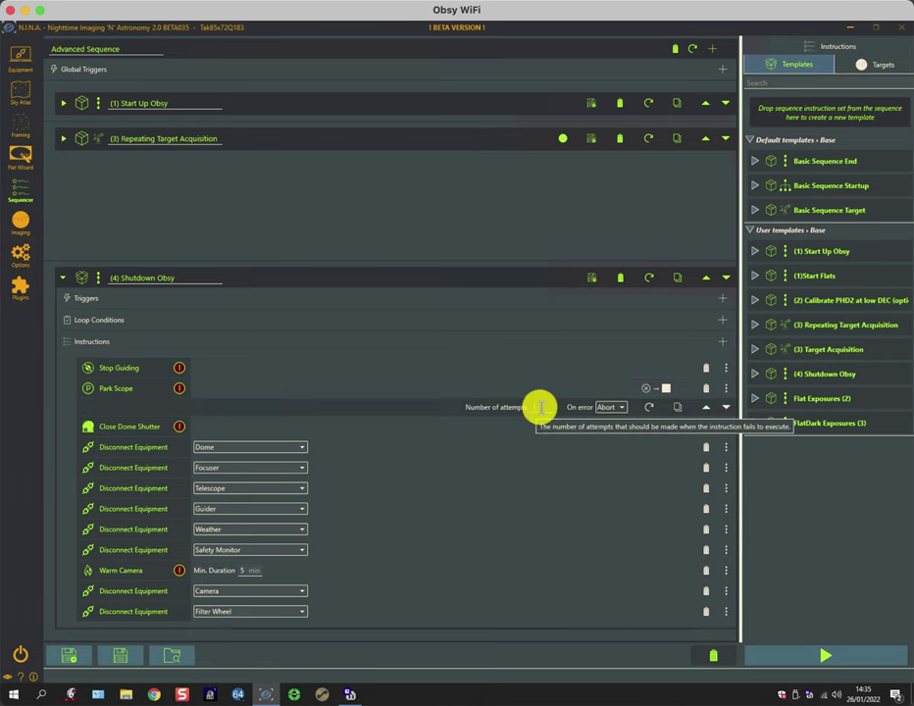
pyautogui.click(622, 408)
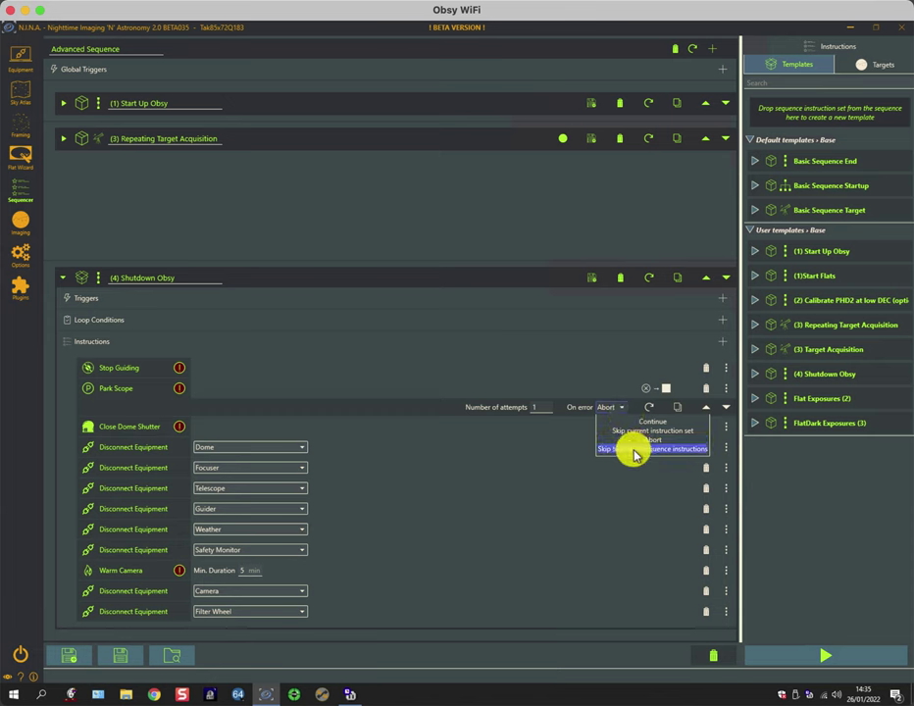
pyautogui.click(610, 405)
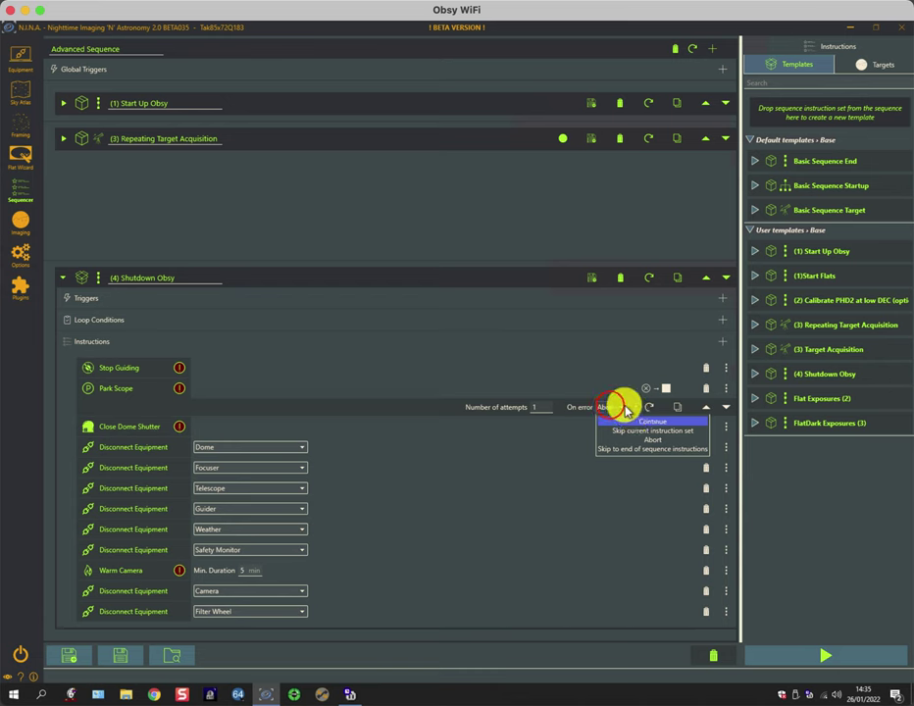
pyautogui.click(609, 406)
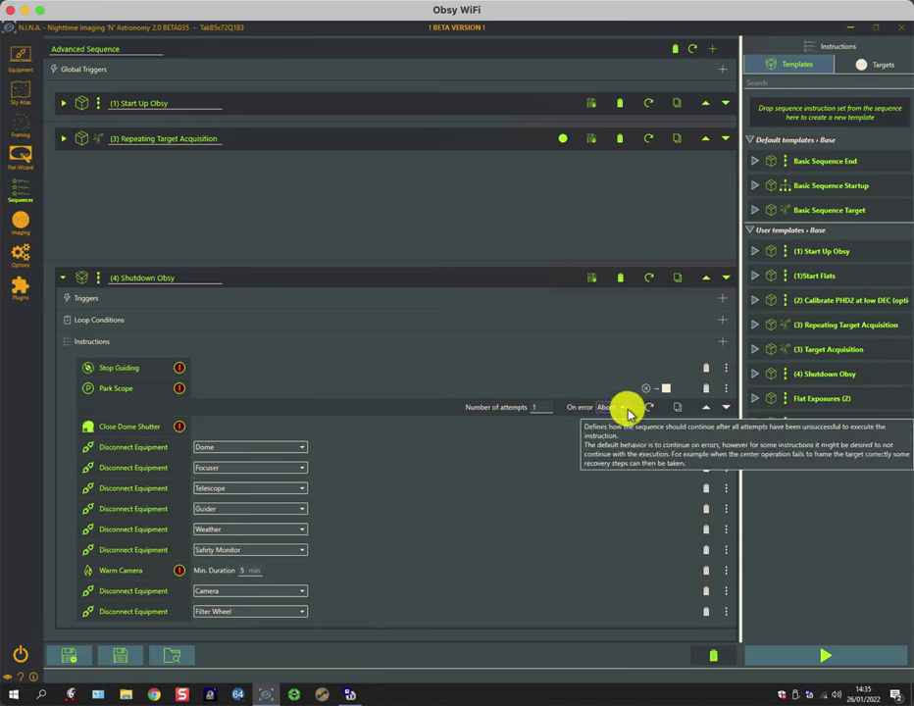
pyautogui.click(725, 390)
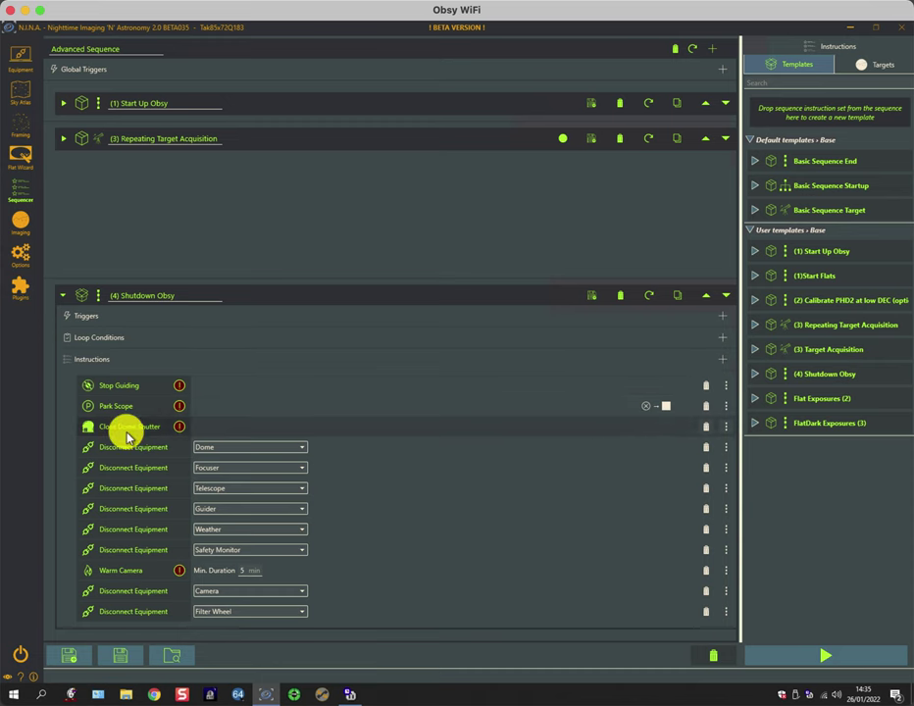
pyautogui.click(62, 297)
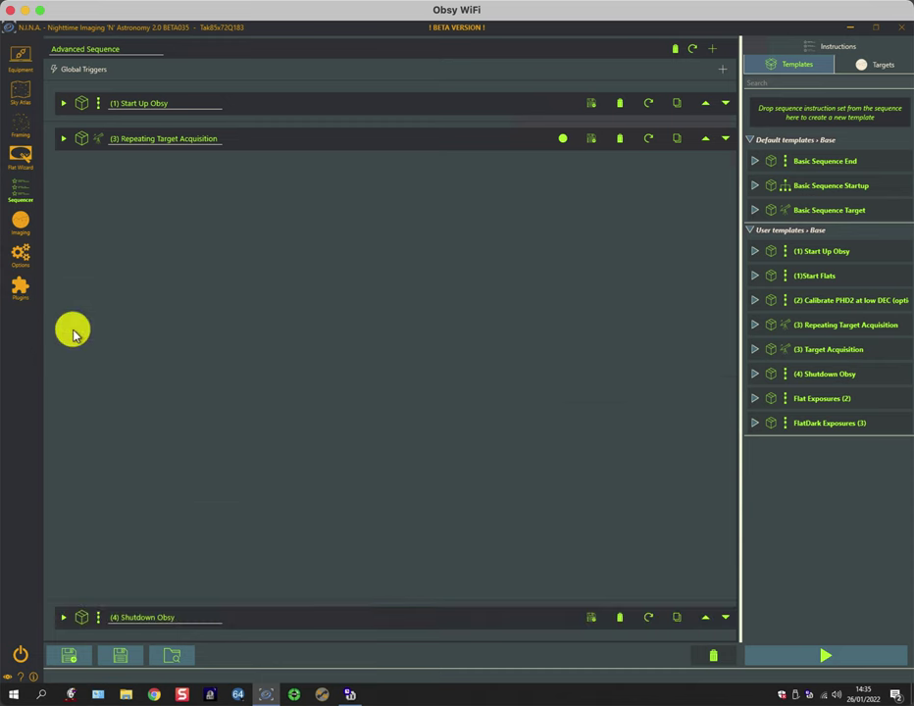
# Expand (1) Start Up Obsy and collapse its four sub-blocks
pyautogui.click(63, 105)
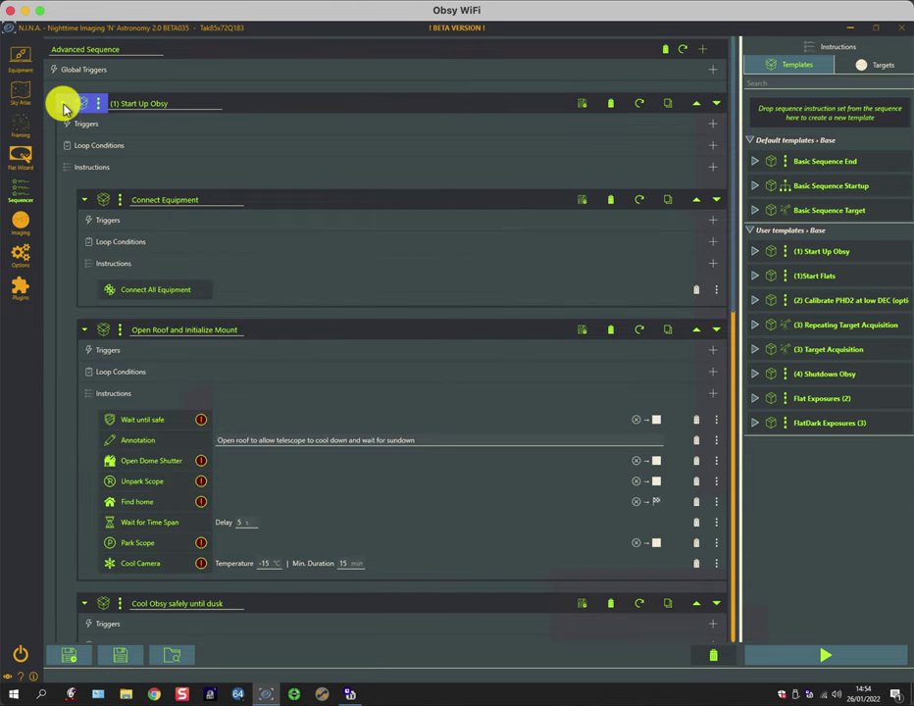
pyautogui.click(83, 228)
pyautogui.click(82, 234)
pyautogui.click(83, 267)
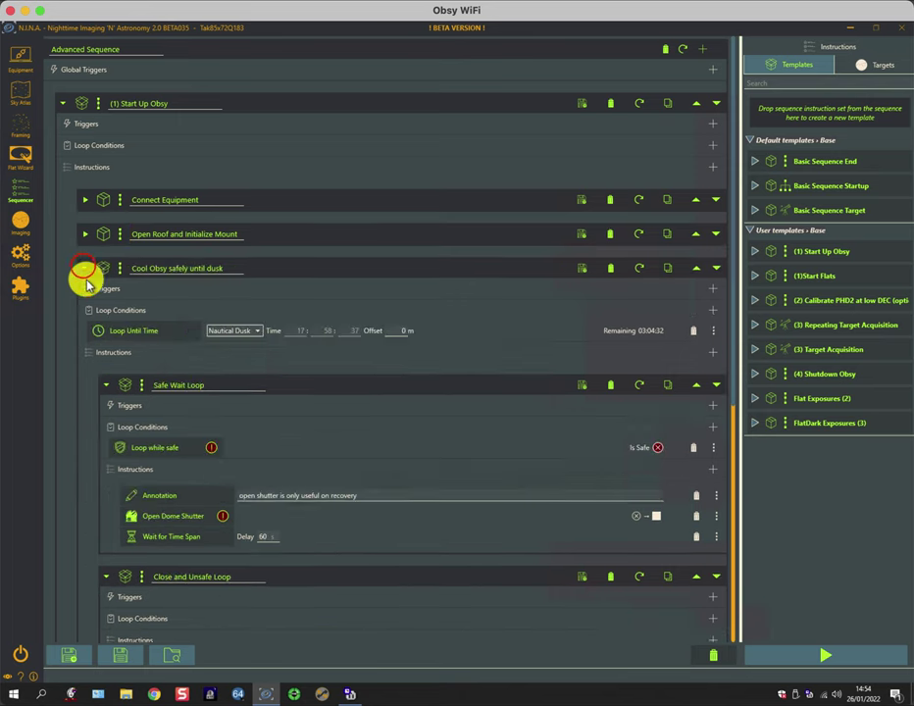
pyautogui.click(83, 265)
pyautogui.click(81, 302)
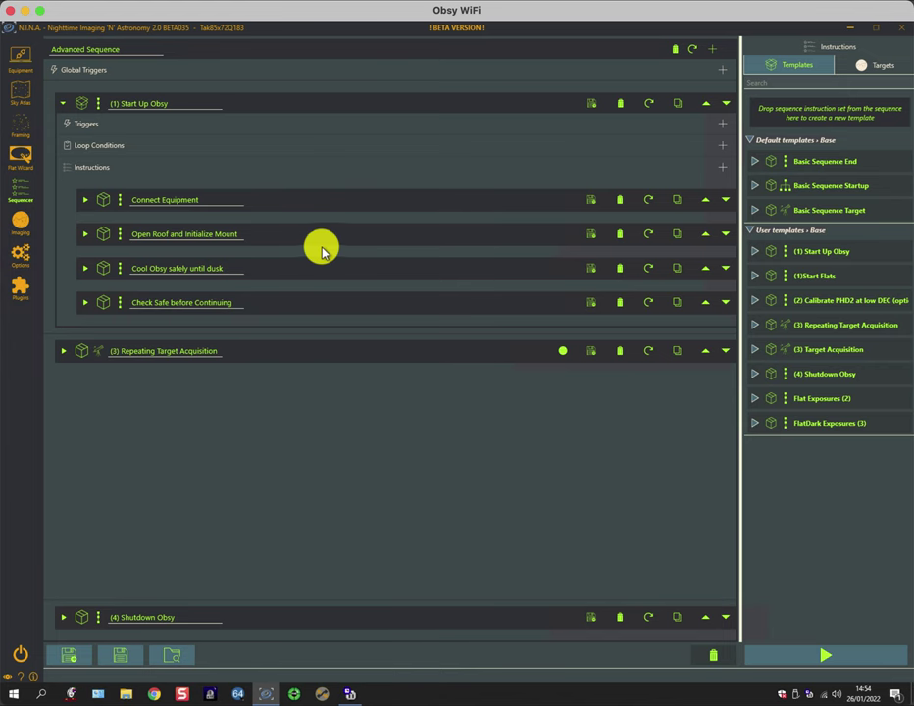
# Look inside Connect Equipment, then expand Open Roof and Initialize Mount to show its instructions
pyautogui.click(84, 199)
pyautogui.click(83, 199)
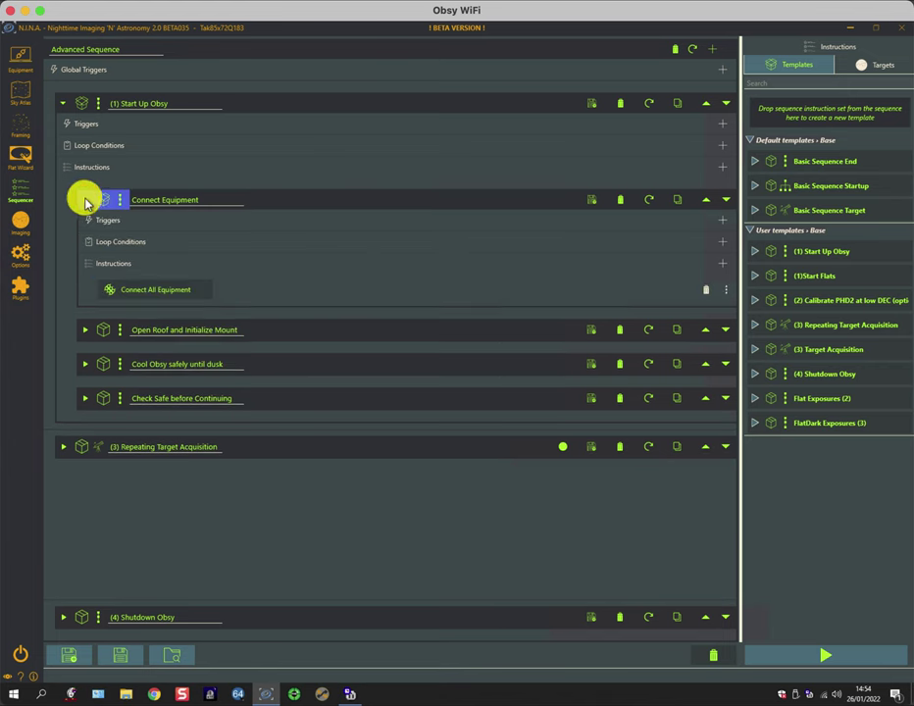
pyautogui.click(83, 201)
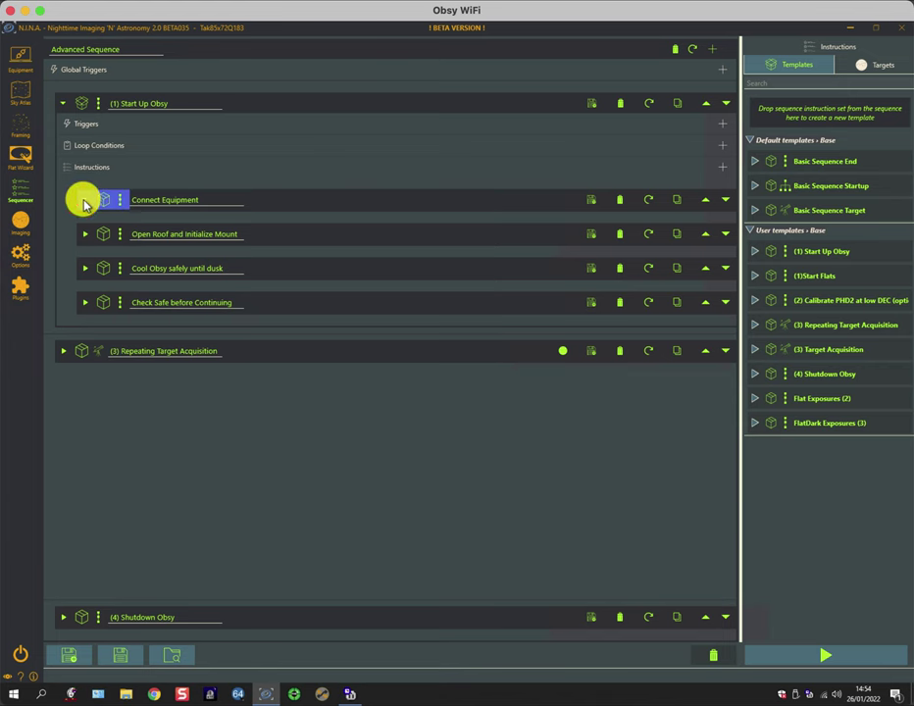
pyautogui.click(84, 236)
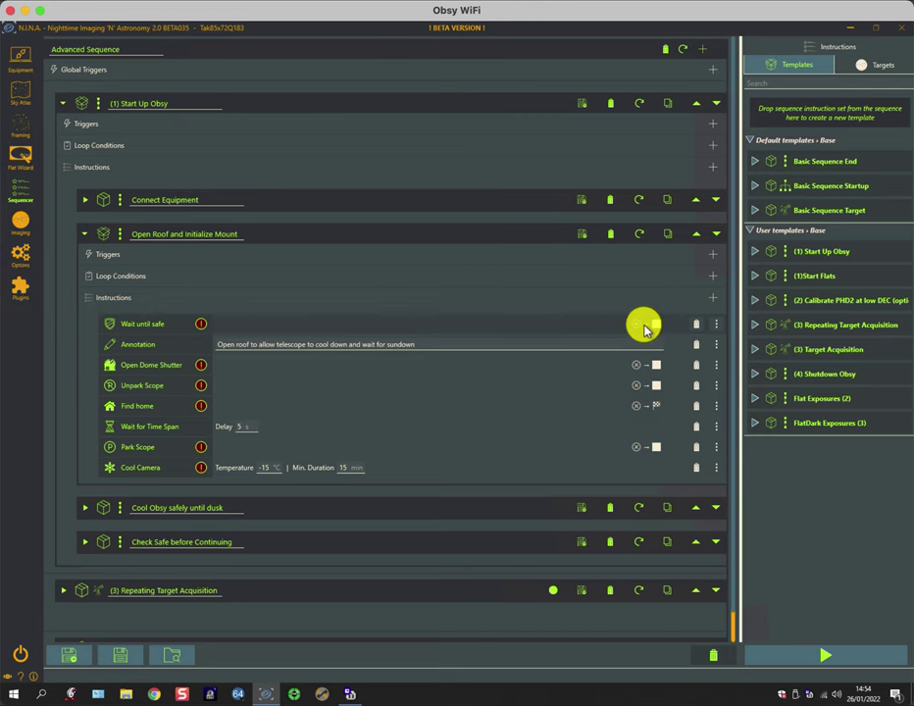
# Review the attempts and on-error settings of Wait until safe, then hide them
pyautogui.click(708, 327)
pyautogui.click(714, 327)
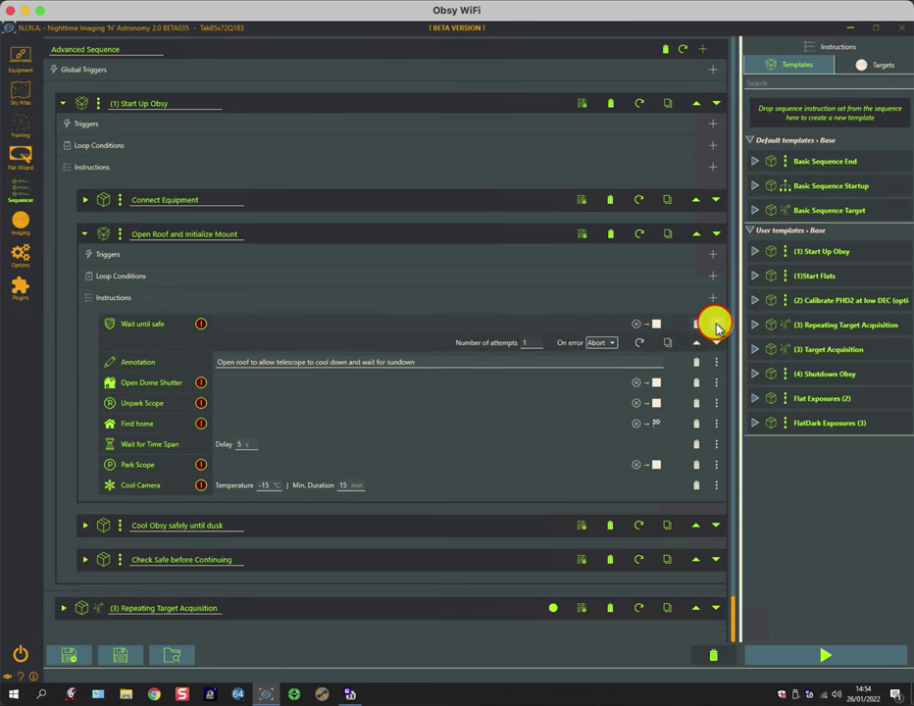
pyautogui.click(716, 327)
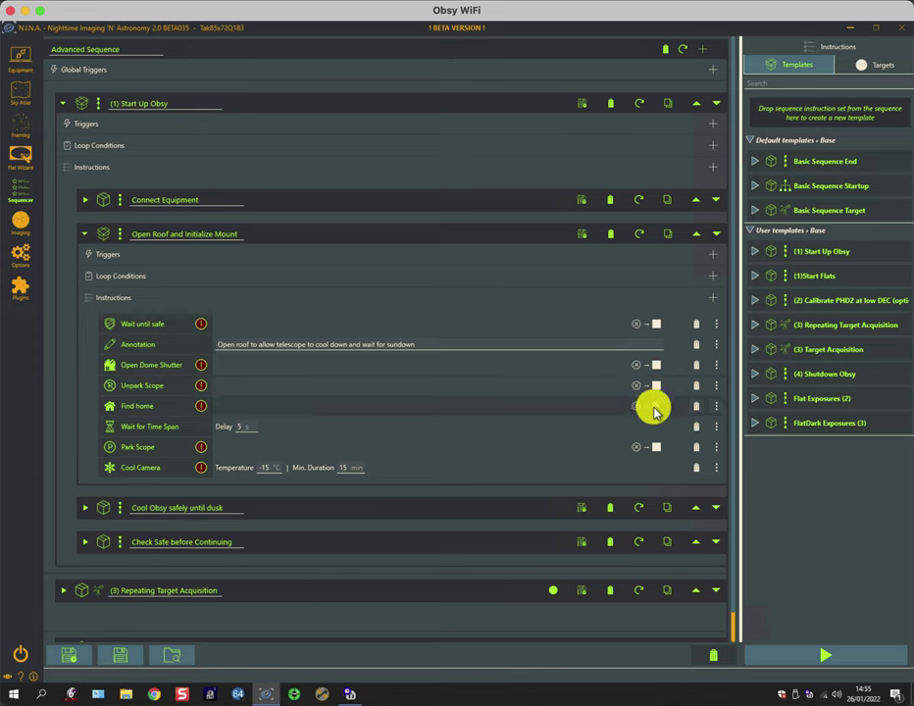
# Check Find home's error-handling options, then collapse Open Roof and Initialize Mount
pyautogui.click(712, 406)
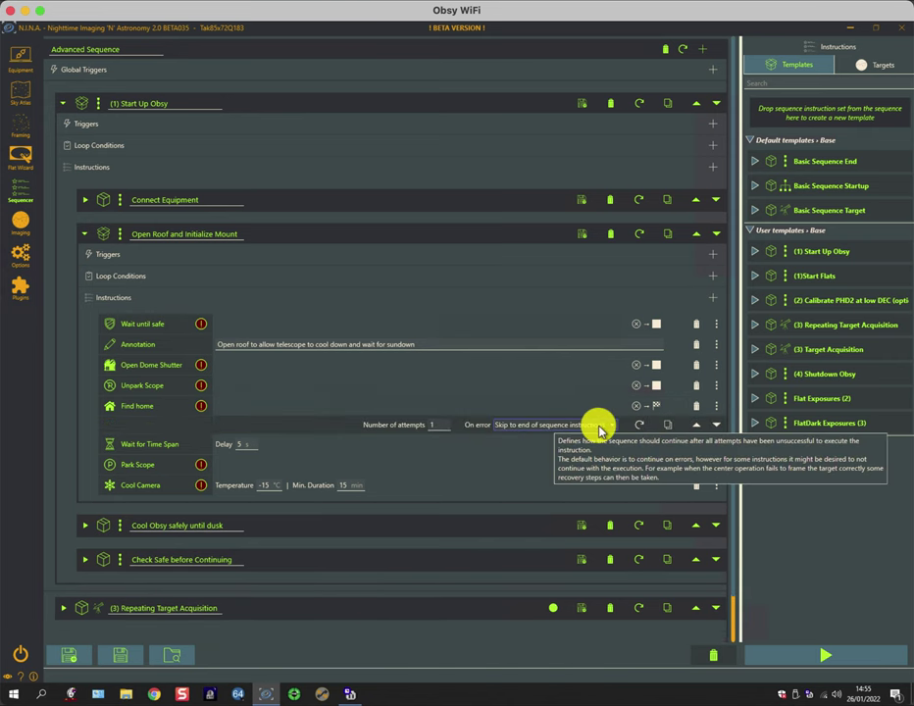
pyautogui.click(716, 406)
pyautogui.click(716, 404)
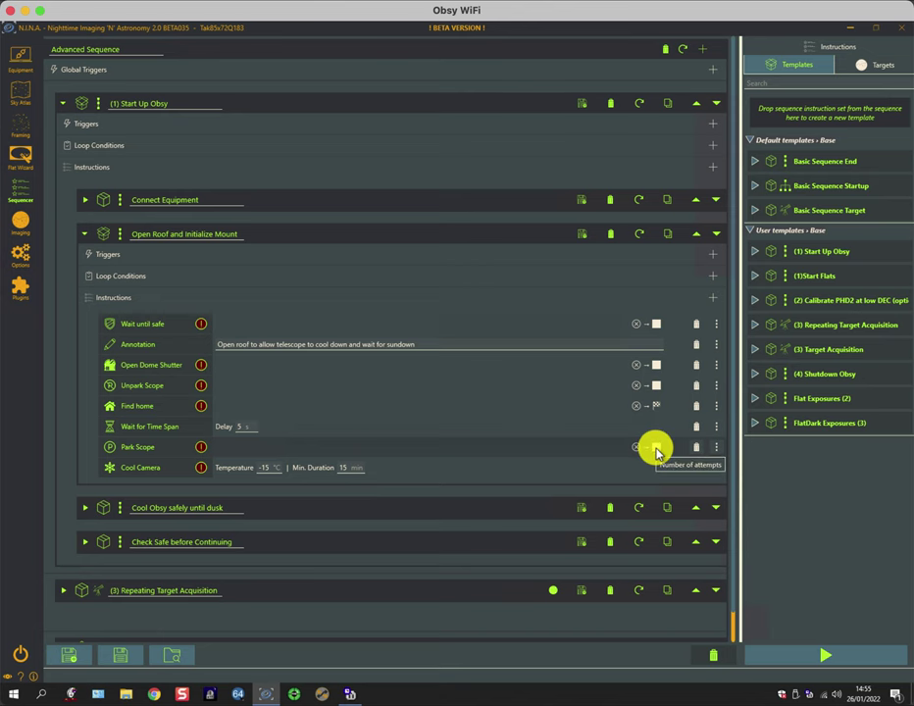
pyautogui.click(84, 235)
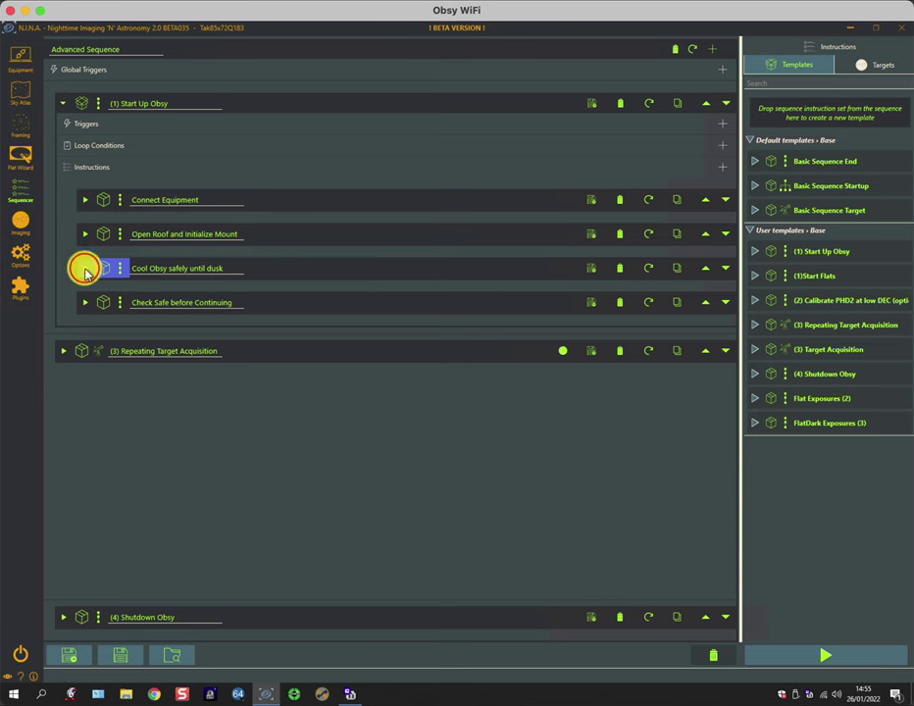
pyautogui.click(85, 269)
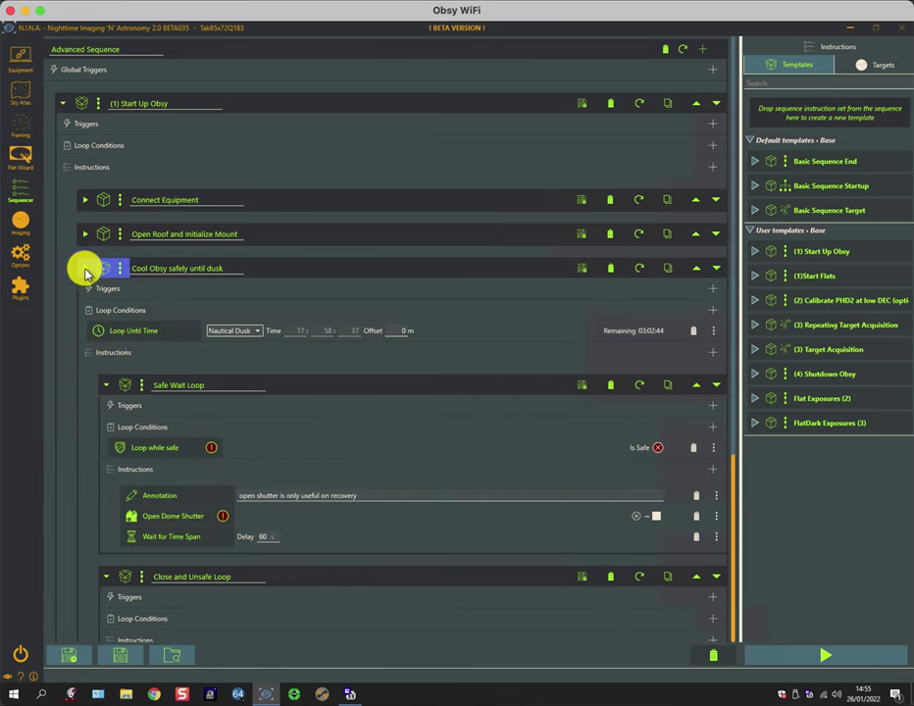
pyautogui.click(106, 385)
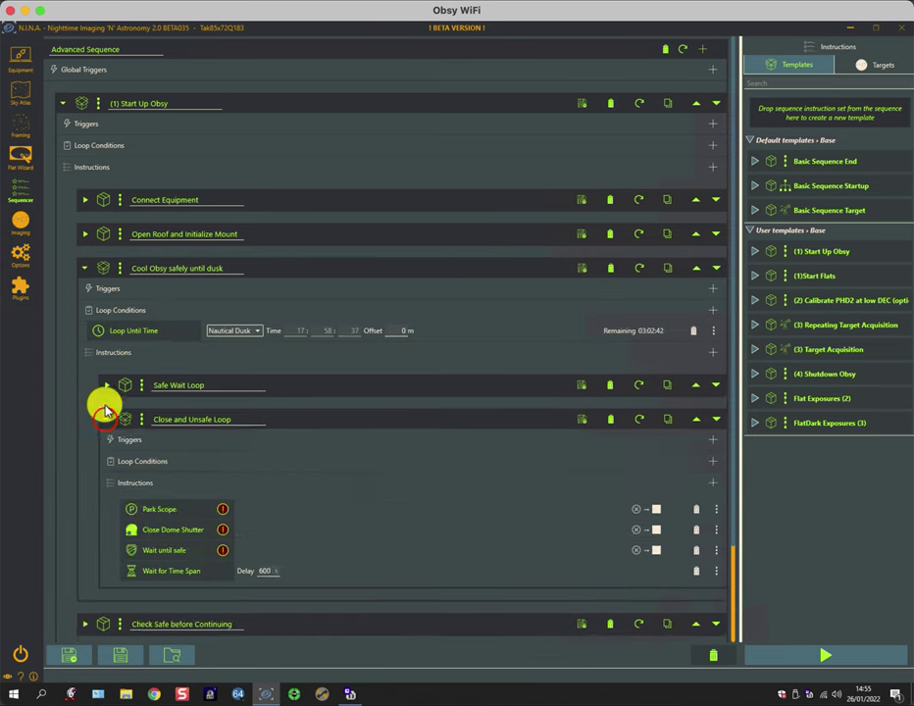
pyautogui.click(106, 420)
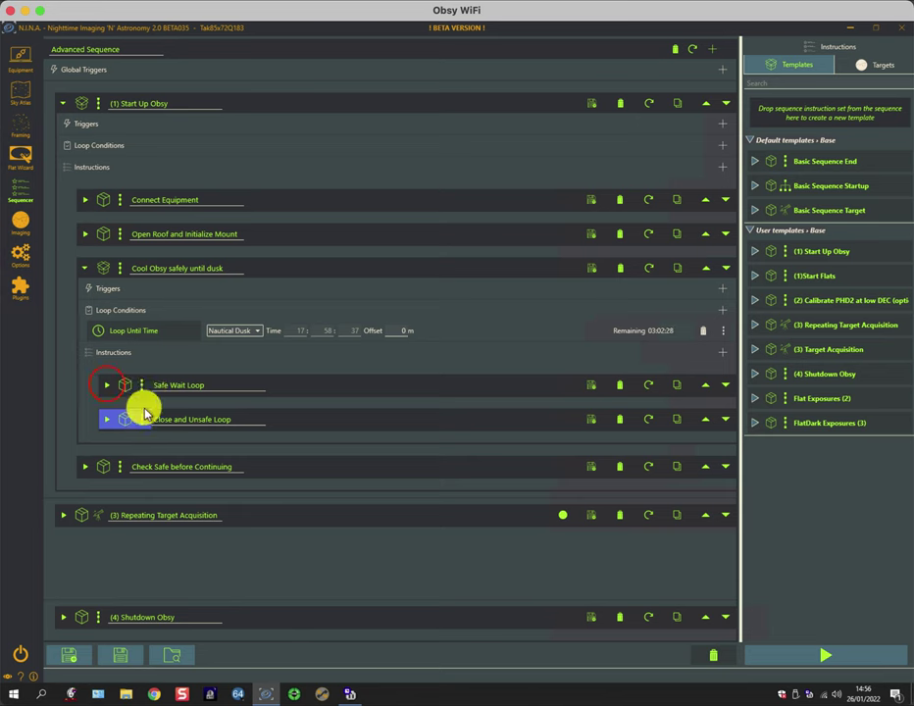
pyautogui.click(107, 385)
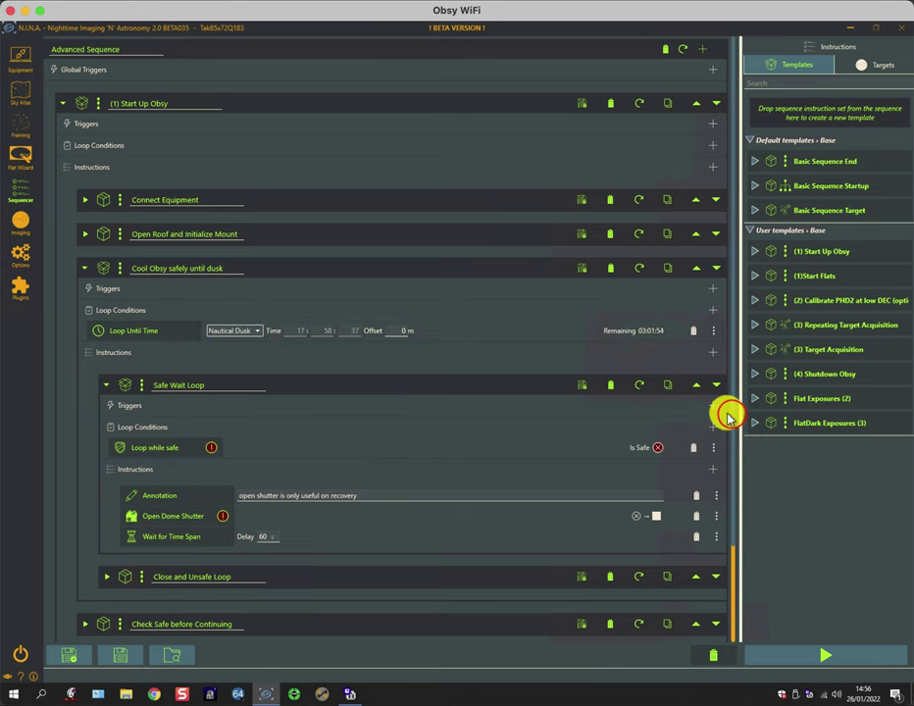
pyautogui.scroll(-2, 734, 451)
pyautogui.scroll(-3, 736, 474)
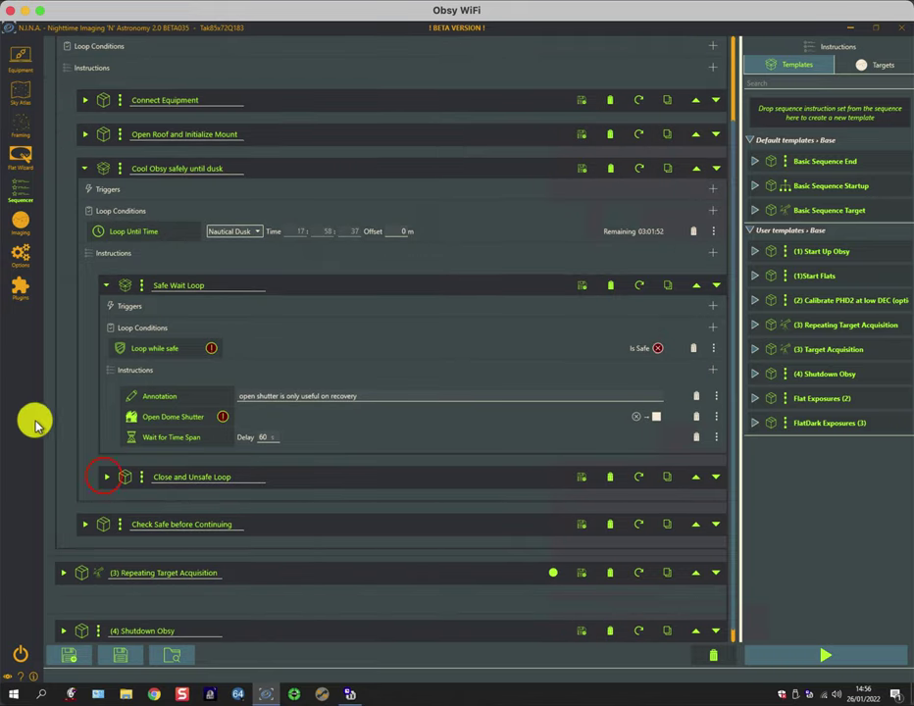
pyautogui.click(105, 478)
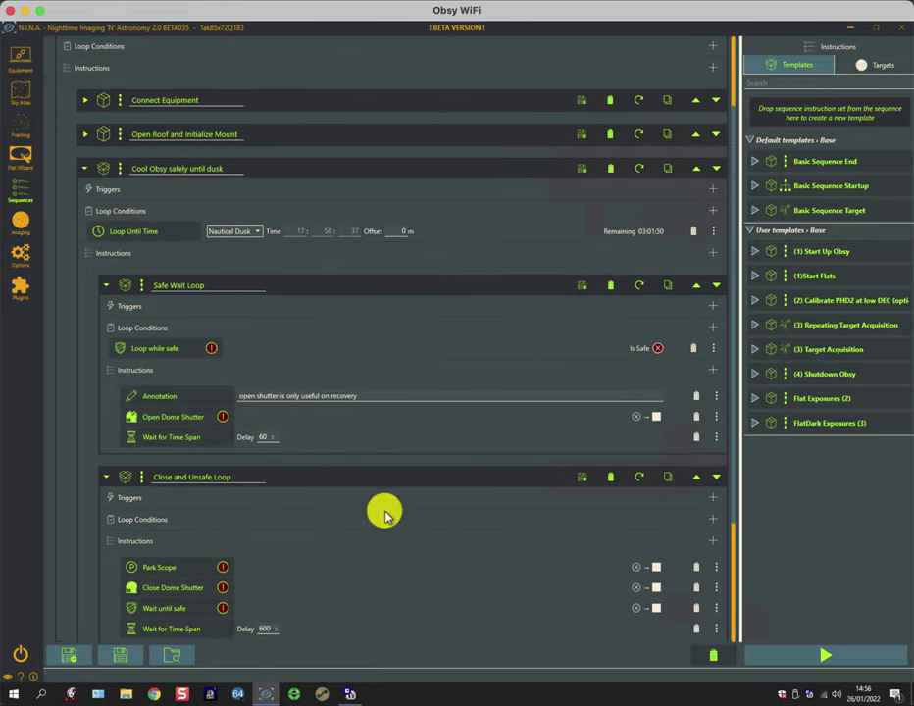
pyautogui.scroll(-5, 733, 549)
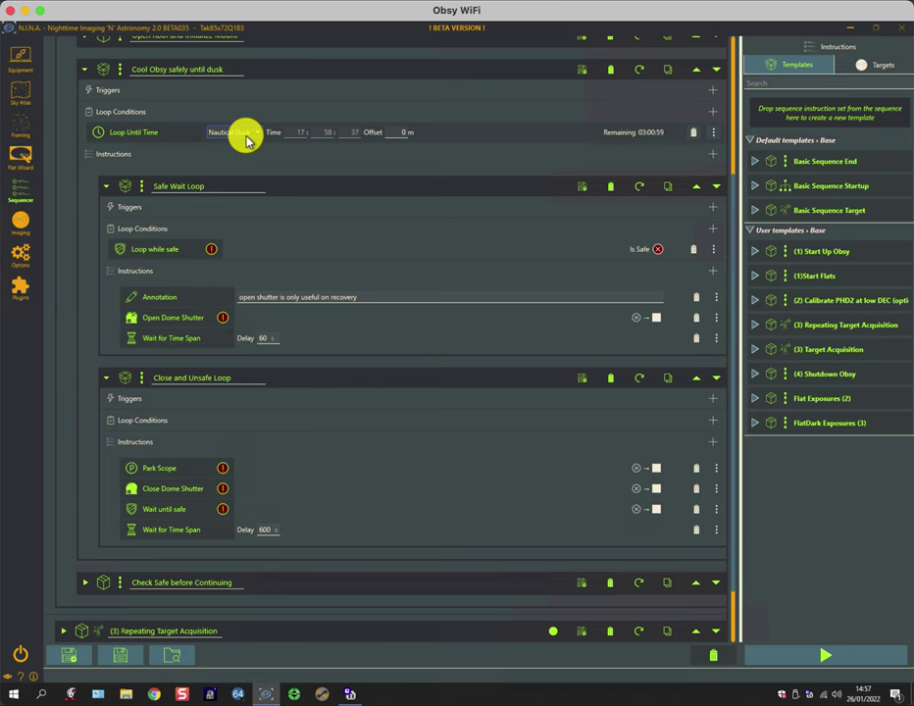
# Collapse Cool Obsy safely until dusk and expand Check Safe before Continuing
pyautogui.click(83, 69)
pyautogui.click(82, 306)
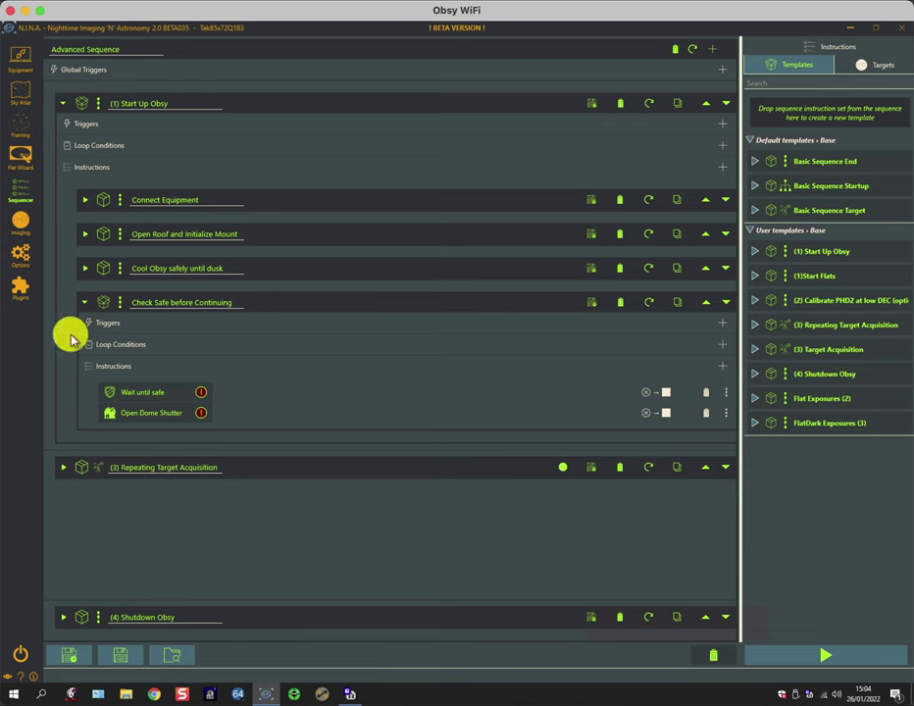
# Collapse Start Up Obsy, expand Repeating Target Acquisition, and fold (re)Center Target, Acquisition (while safe) and Close if Unsafe
pyautogui.click(63, 103)
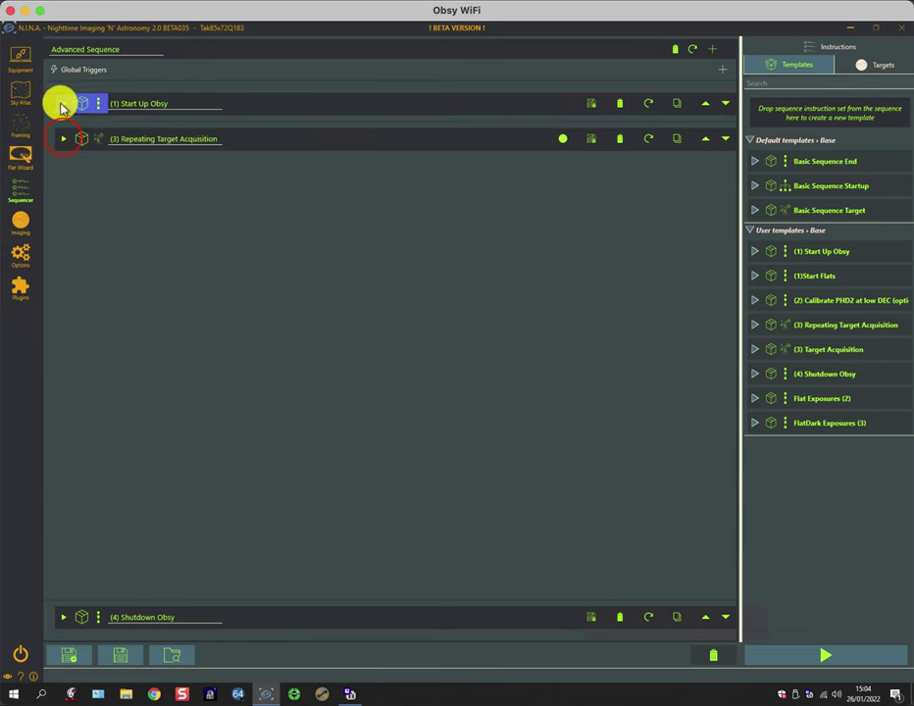
pyautogui.click(62, 139)
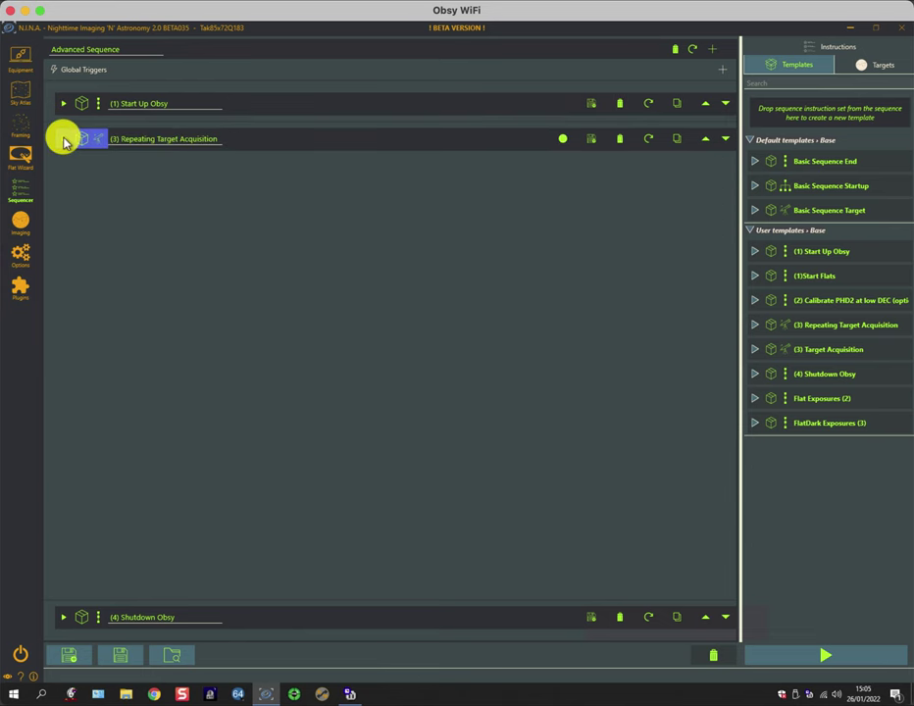
pyautogui.click(62, 138)
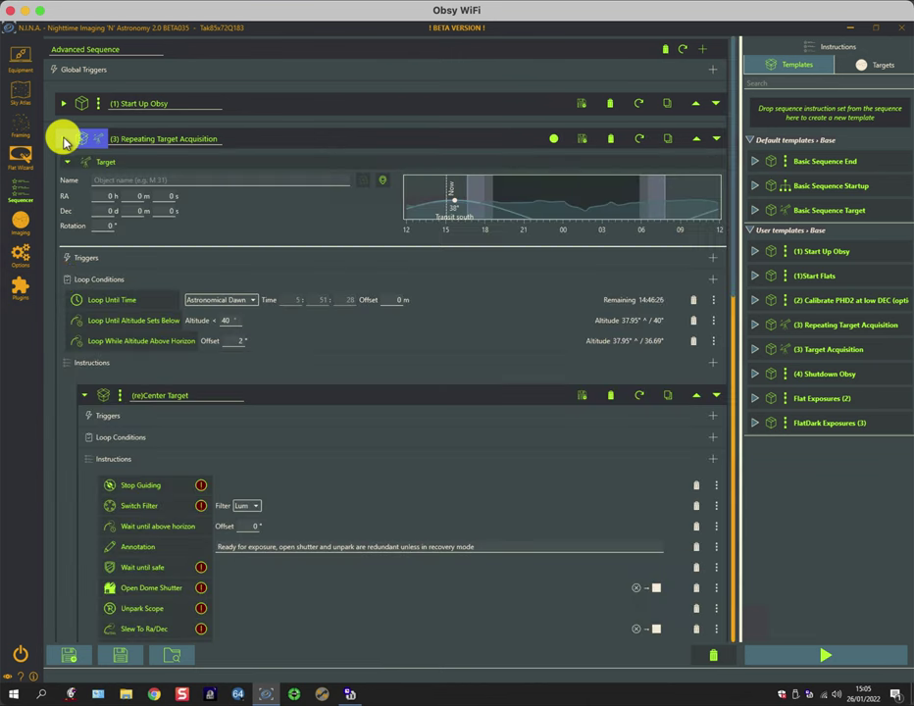
pyautogui.click(83, 395)
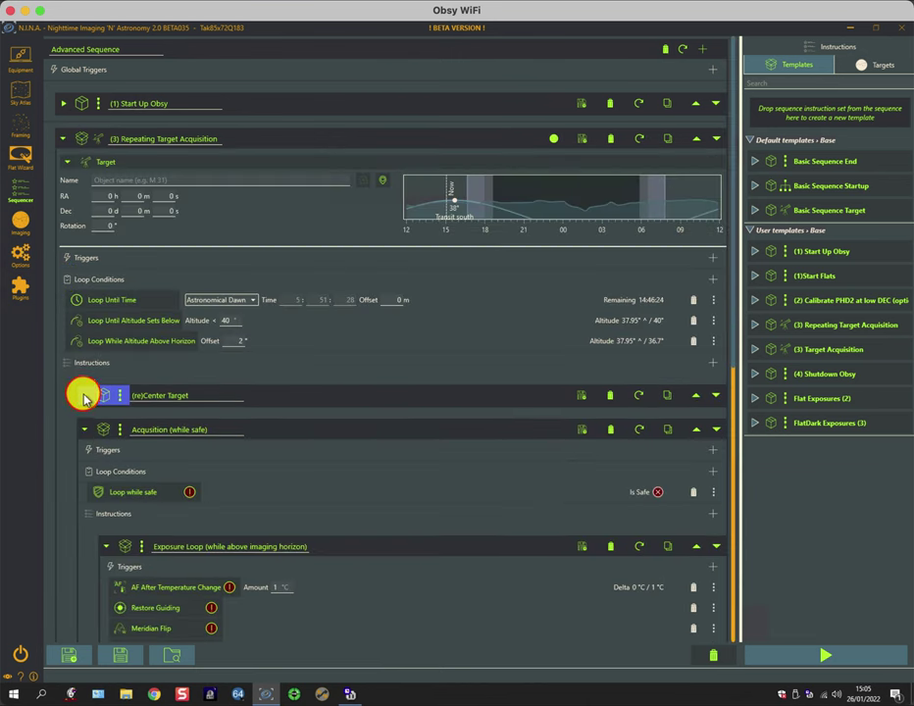
pyautogui.click(82, 429)
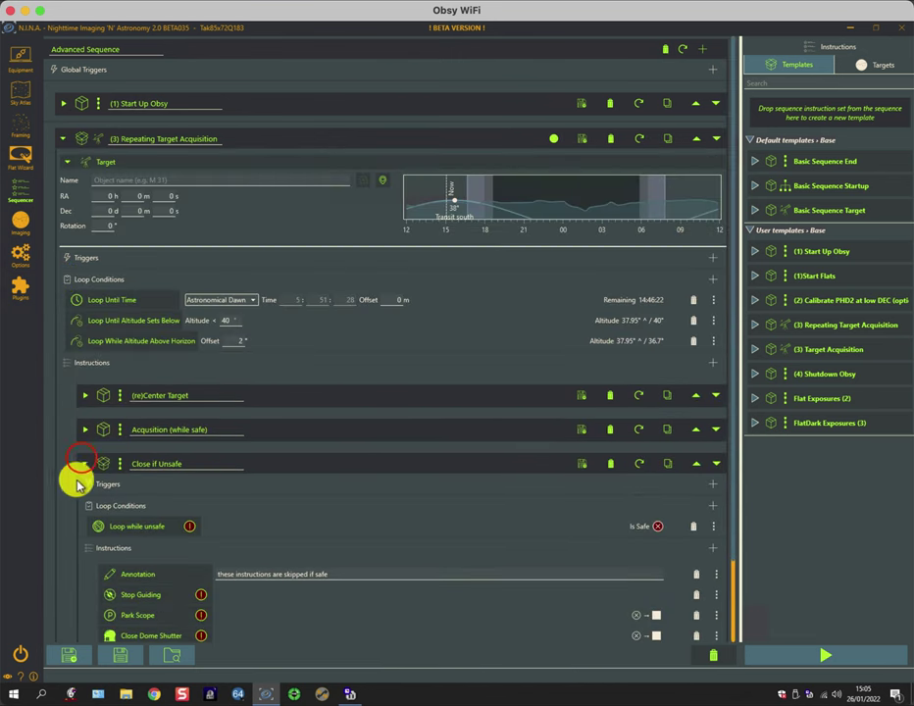
pyautogui.click(80, 467)
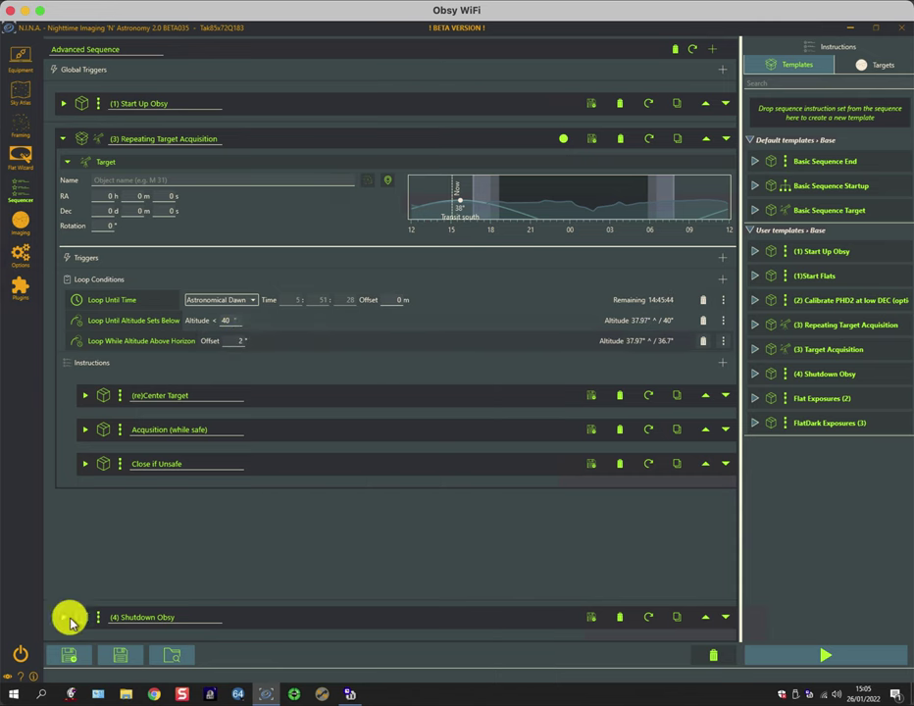
pyautogui.moveTo(143, 617); pyautogui.dragTo(138, 465)
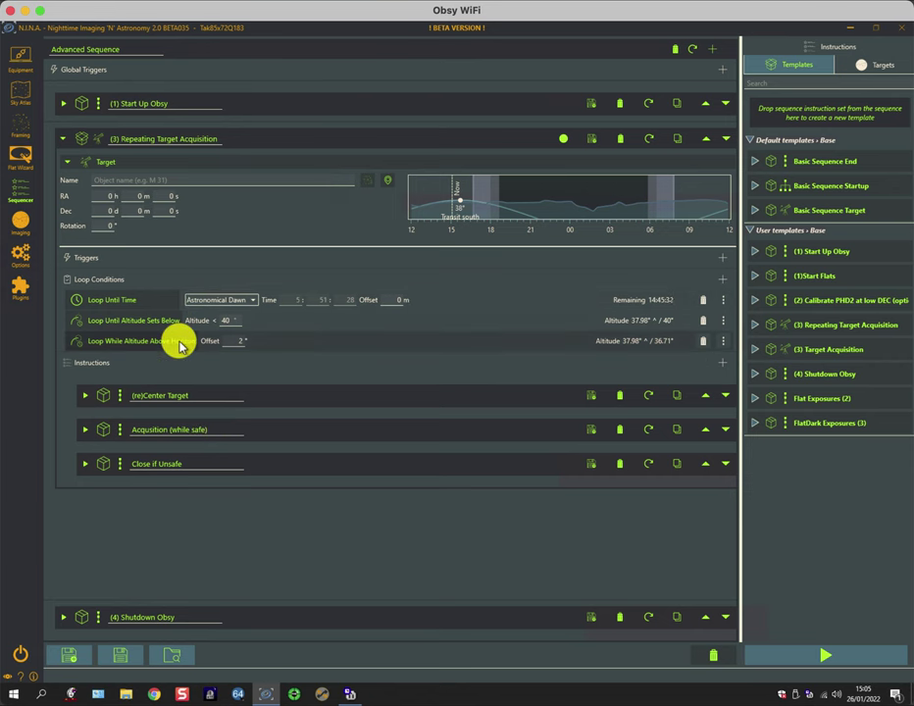
pyautogui.click(84, 397)
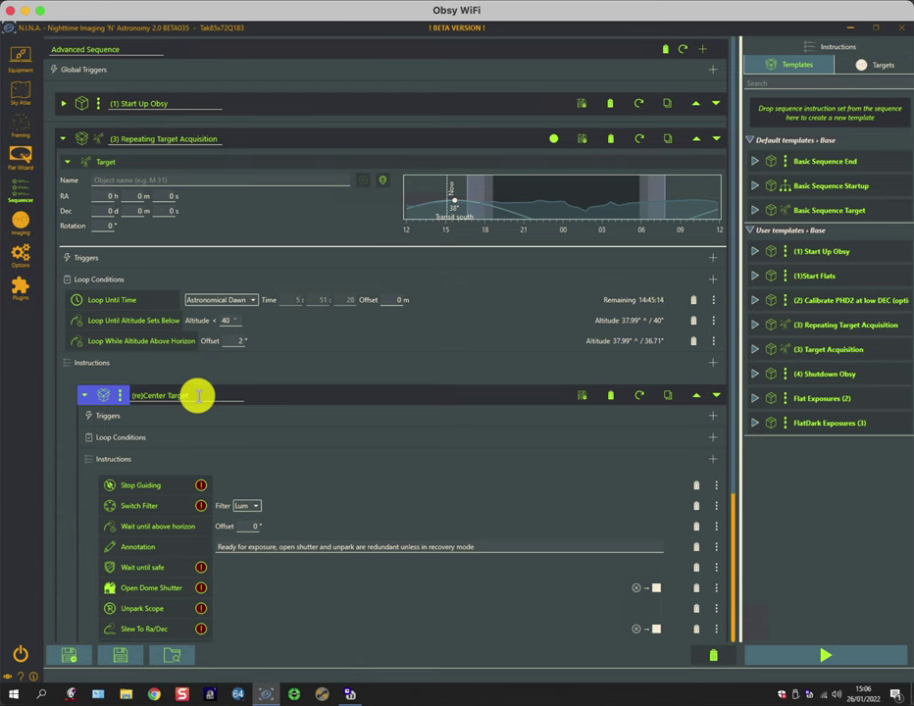
pyautogui.scroll(-5, 204, 418)
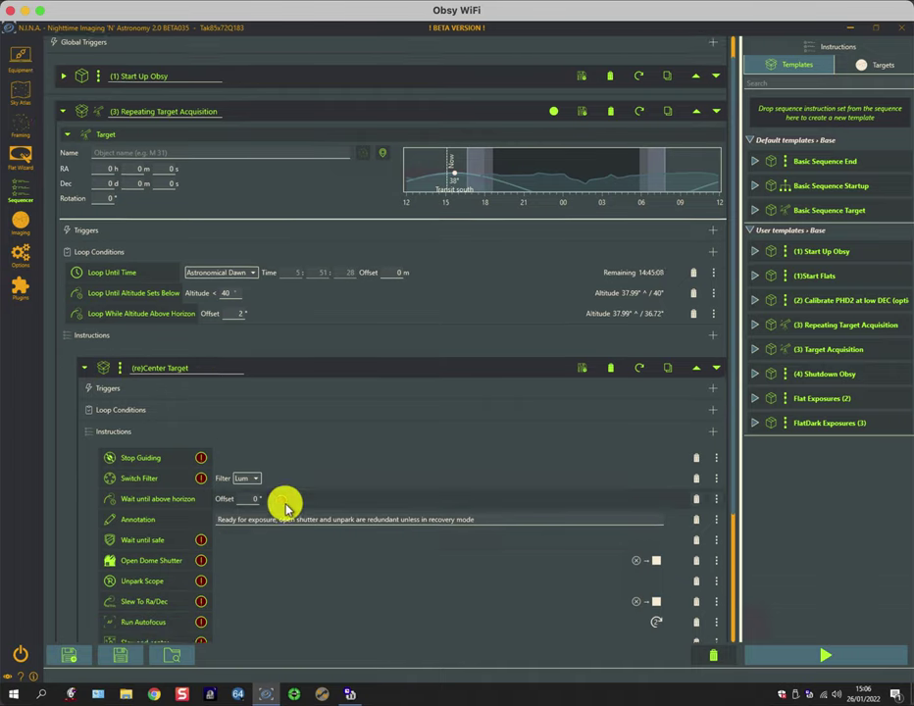
pyautogui.scroll(-1, 206, 491)
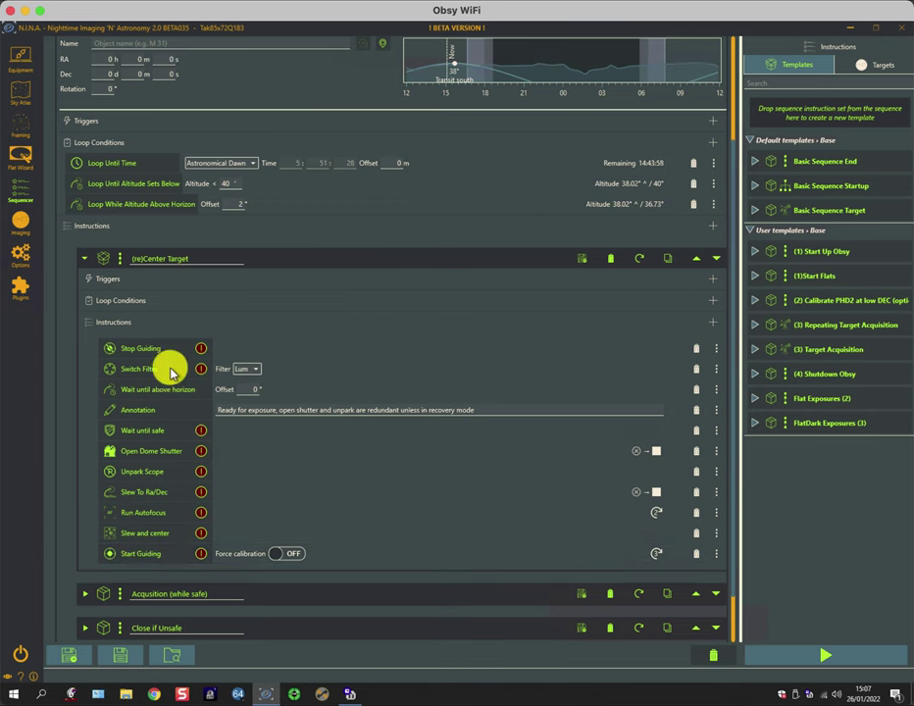
pyautogui.click(85, 259)
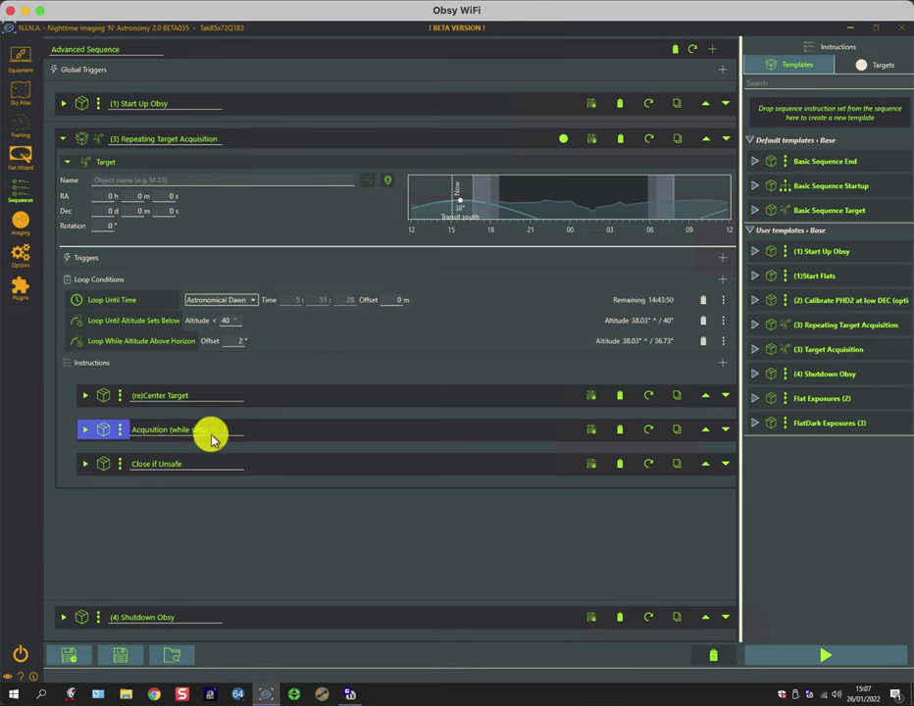
# Open Close if Unsafe, scroll through its instructions, then fold it away again
pyautogui.click(84, 466)
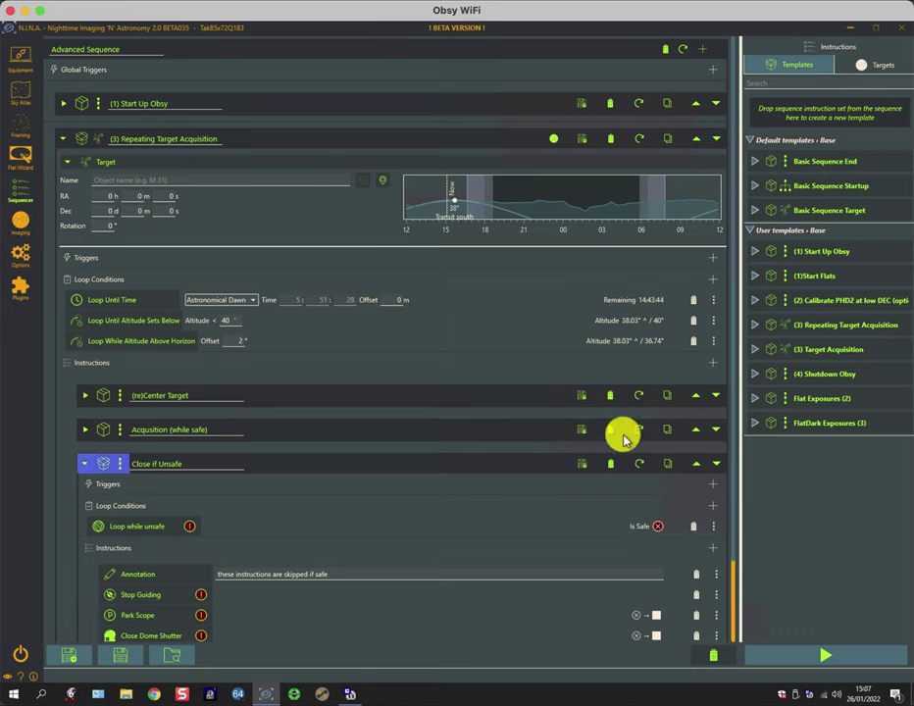
pyautogui.click(730, 452)
pyautogui.moveTo(732, 510); pyautogui.dragTo(731, 561)
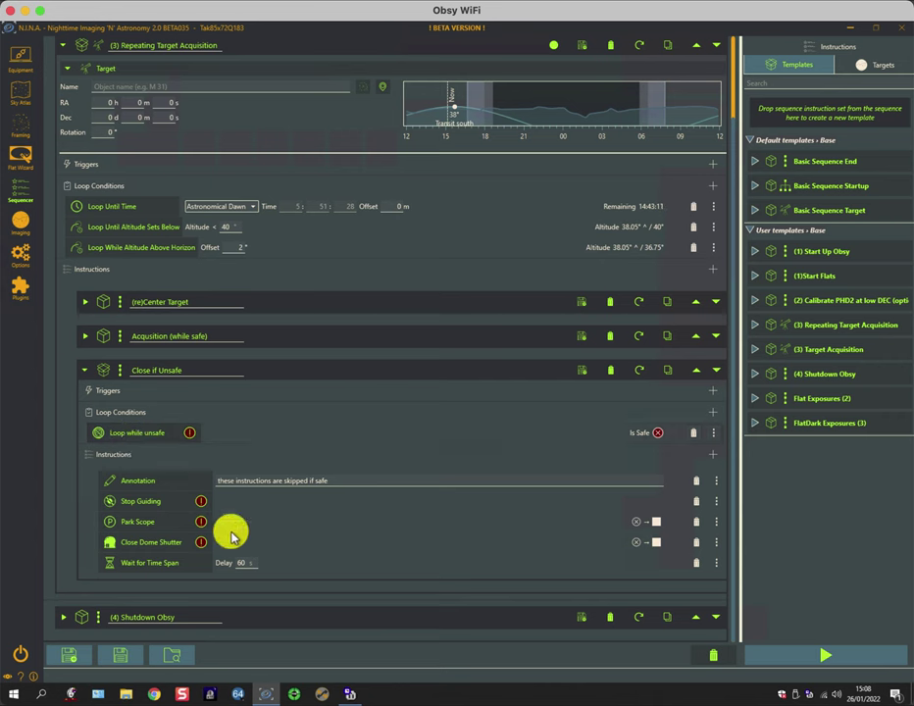
pyautogui.click(83, 373)
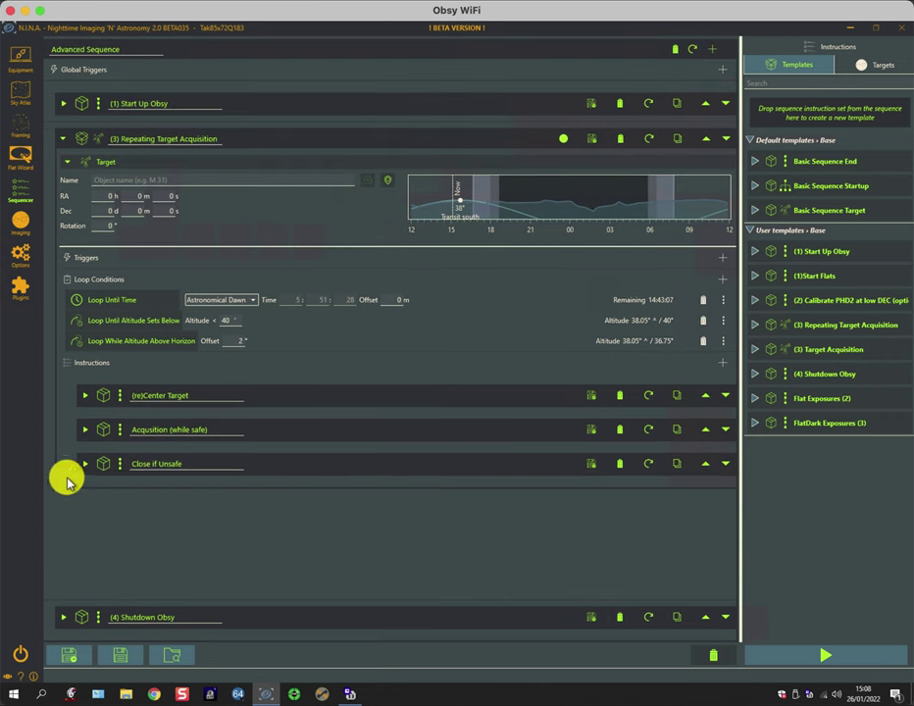
# Expand and re-collapse (re)Center Target, then select the Acquisition (while safe) set
pyautogui.click(88, 397)
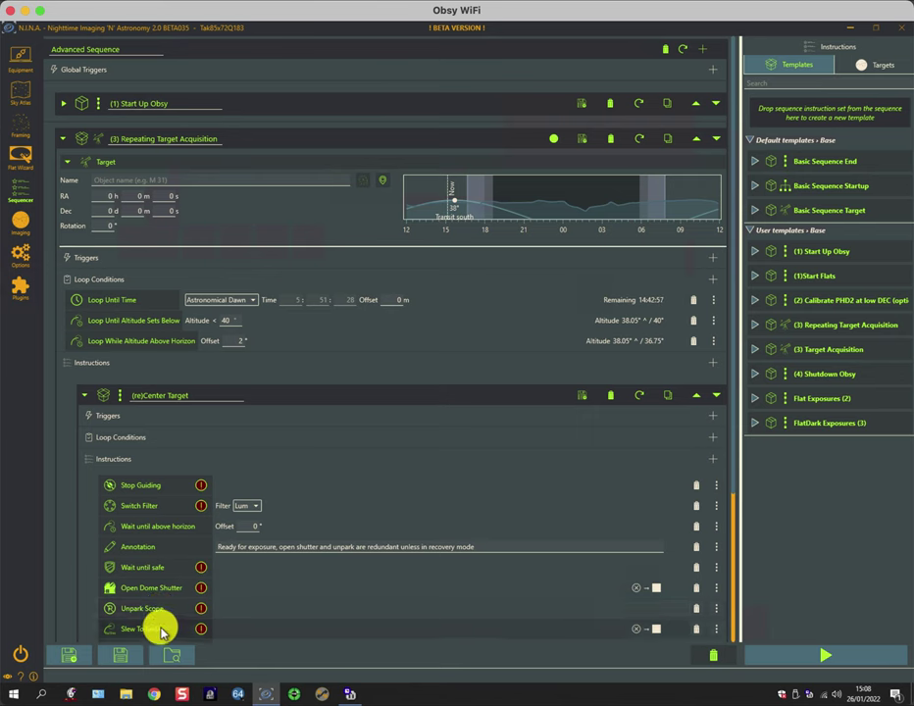
pyautogui.click(83, 395)
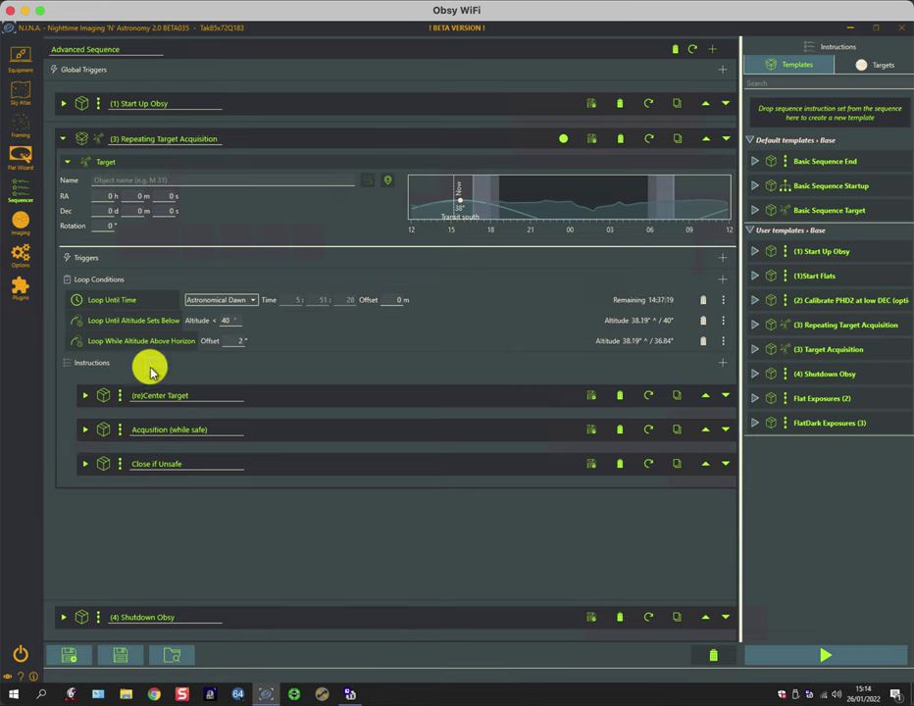
pyautogui.click(85, 432)
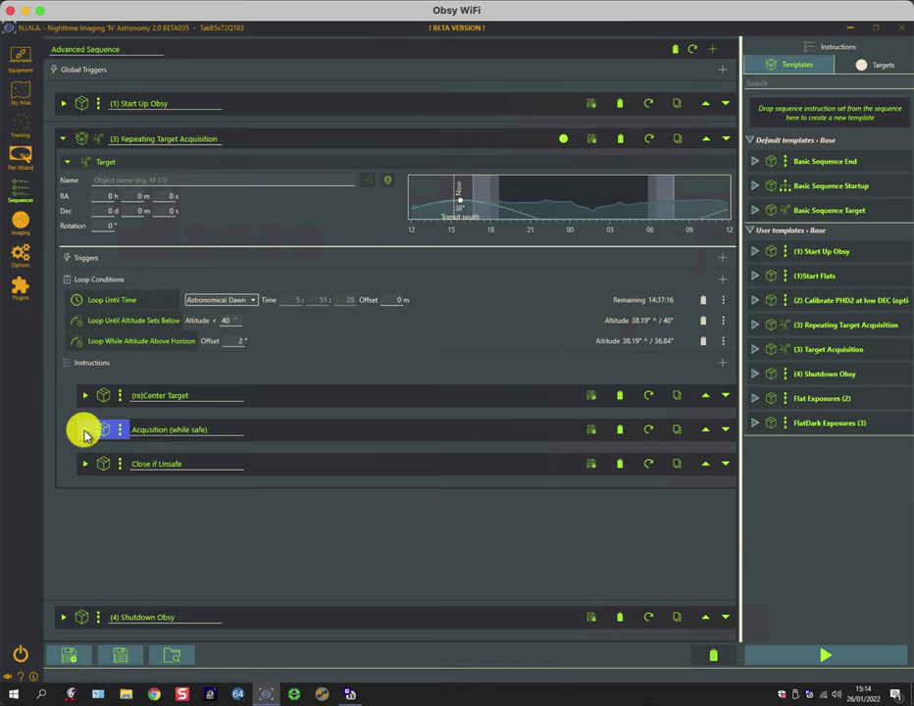
# Expand Acquisition (while safe), scroll down, and drag Center After Drift toward the top of the triggers
pyautogui.click(733, 311)
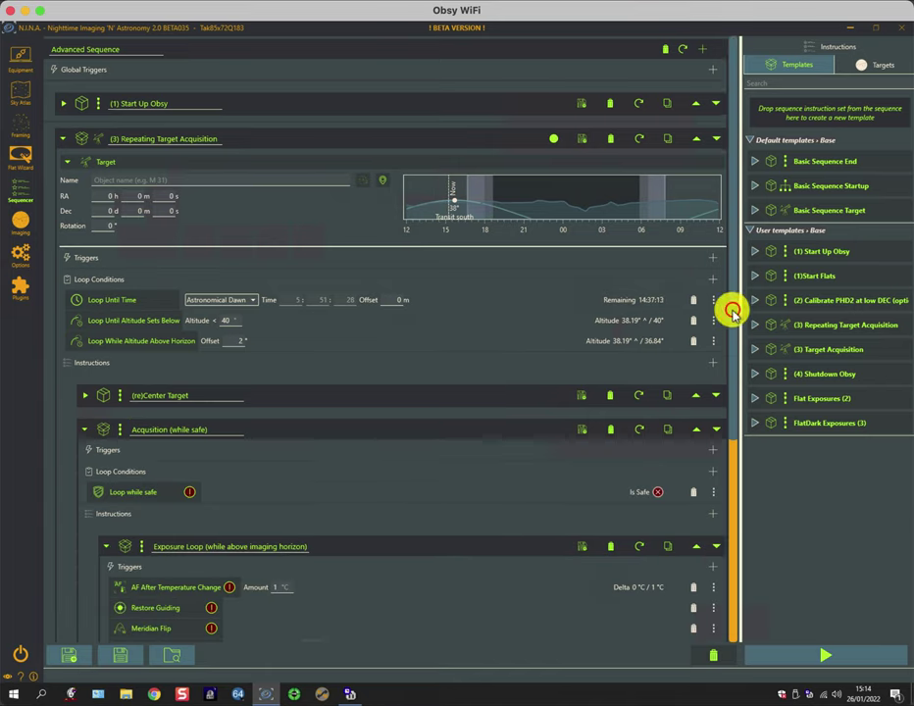
pyautogui.moveTo(733, 312); pyautogui.dragTo(735, 551)
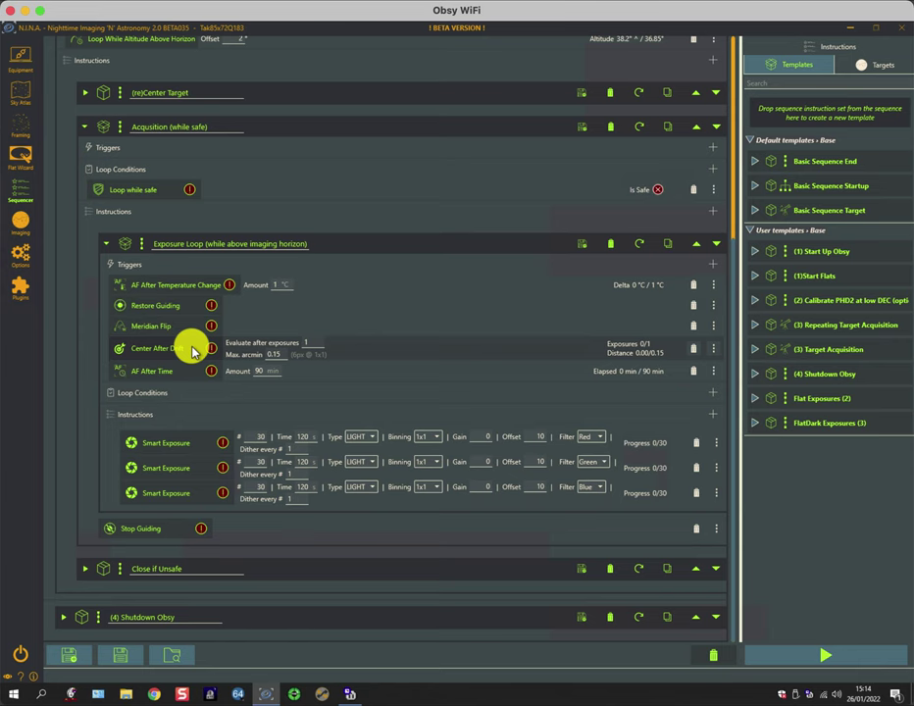
pyautogui.moveTo(194, 351); pyautogui.dragTo(180, 381)
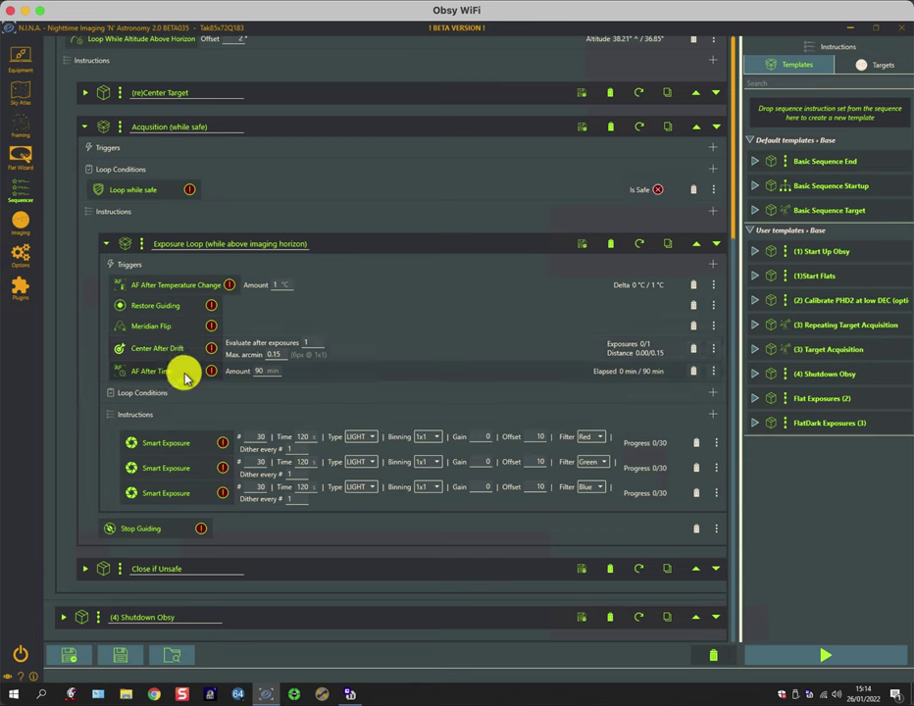
pyautogui.moveTo(186, 378); pyautogui.dragTo(245, 372)
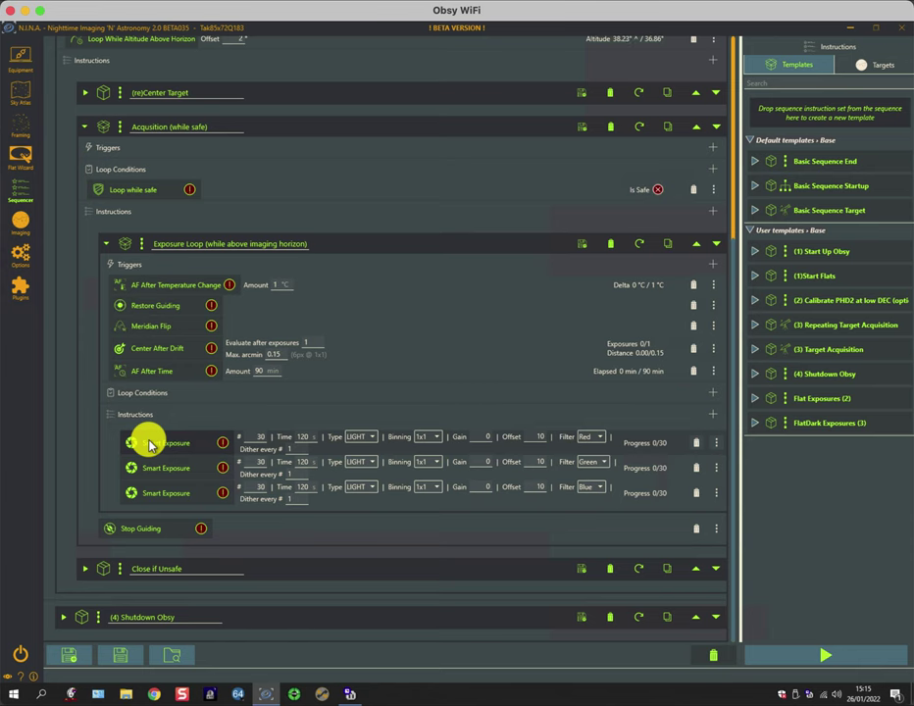
pyautogui.click(582, 127)
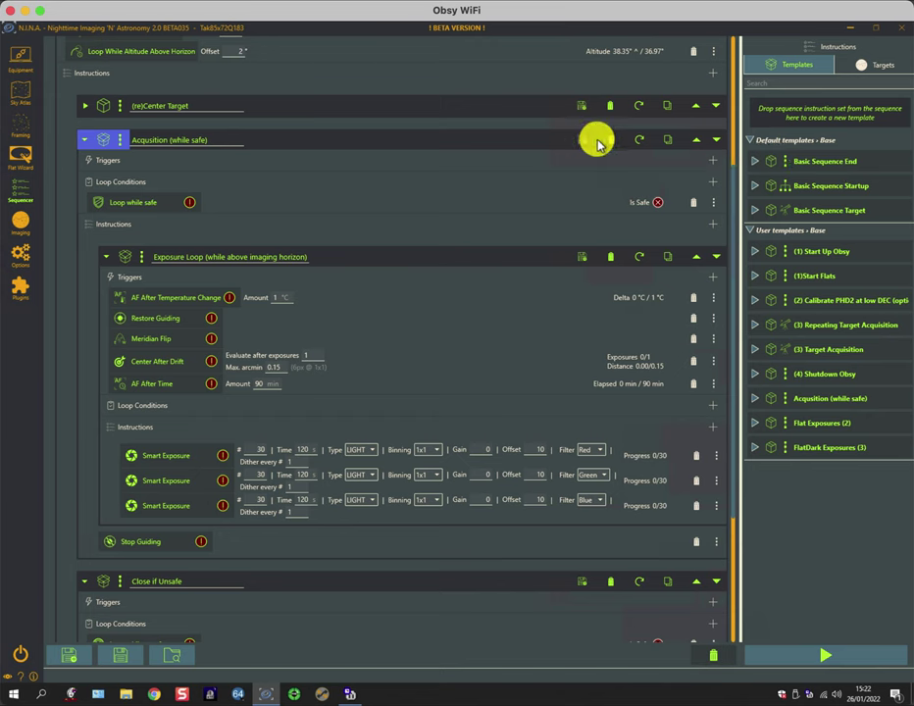
pyautogui.click(801, 402)
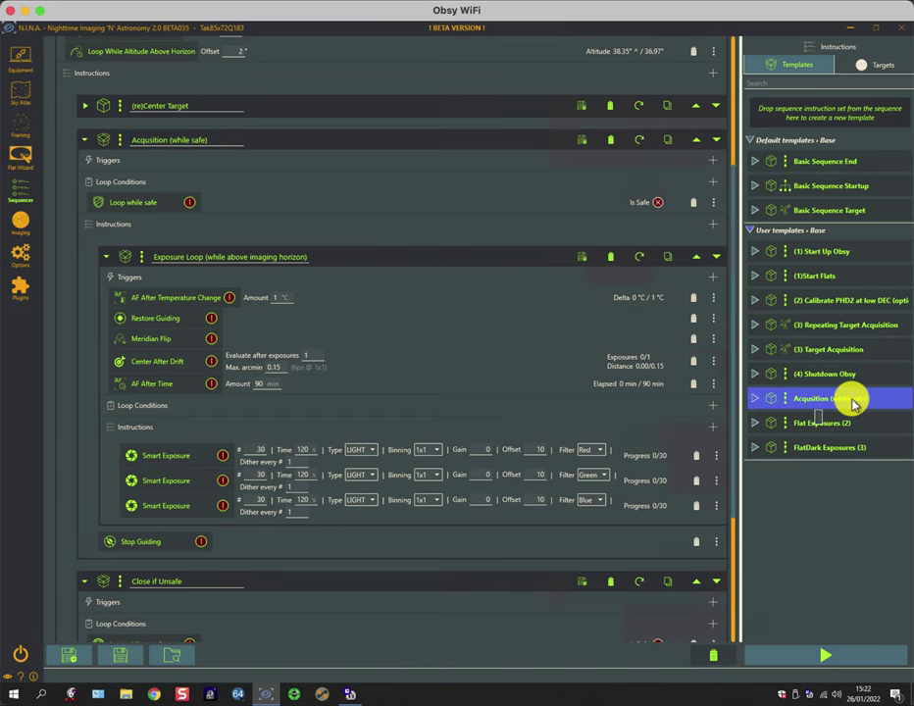
pyautogui.moveTo(853, 403); pyautogui.dragTo(715, 656)
pyautogui.click(501, 382)
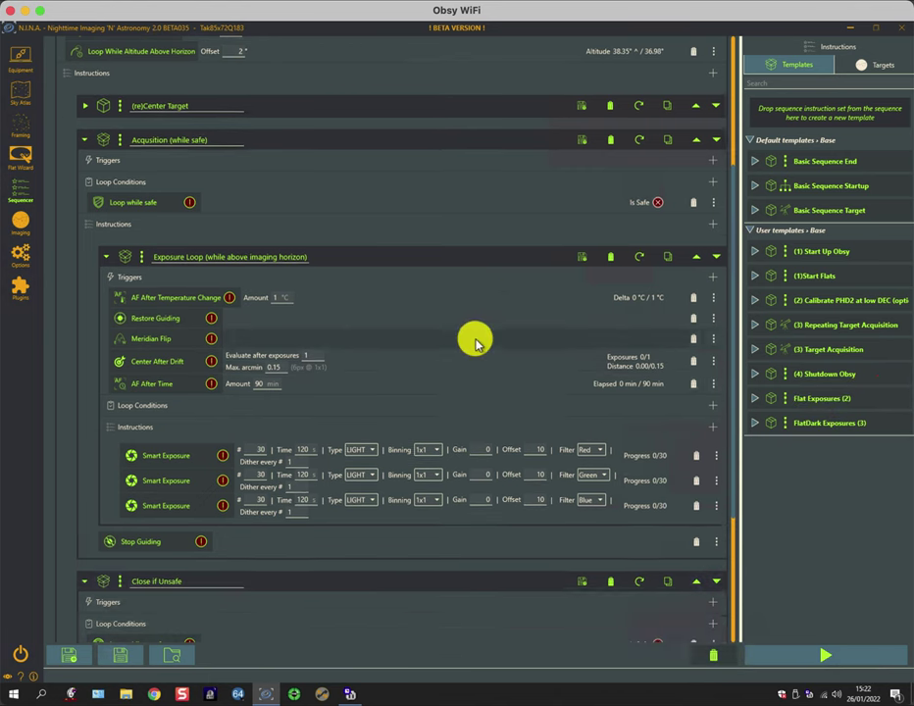
pyautogui.scroll(5, 476, 343)
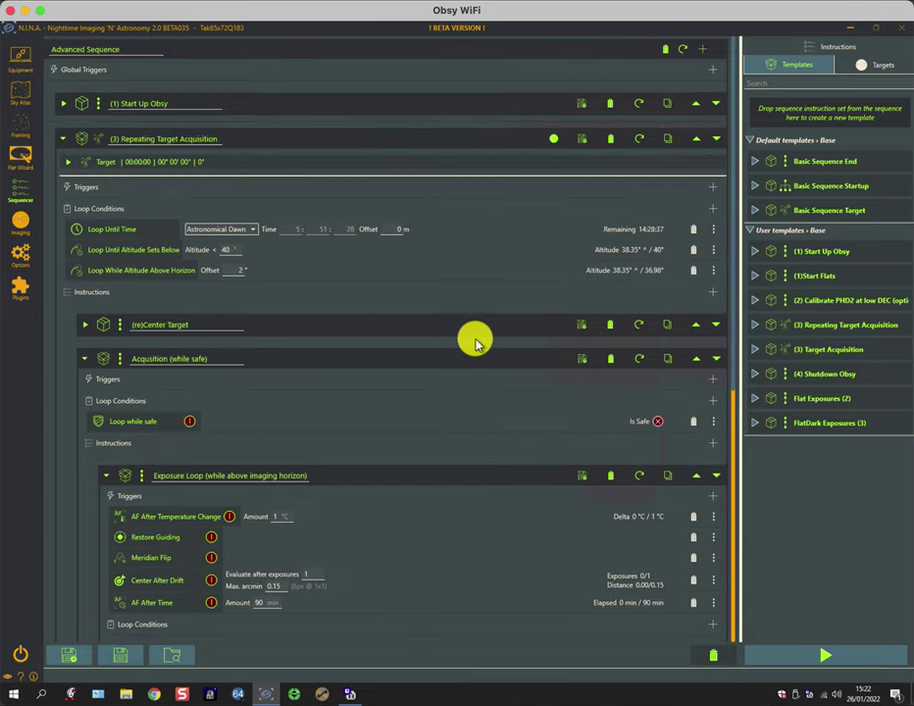
# Delete (3) Repeating Target Acquisition and insert the (3) Target Acquisition template between Start Up and Shutdown
pyautogui.click(90, 138)
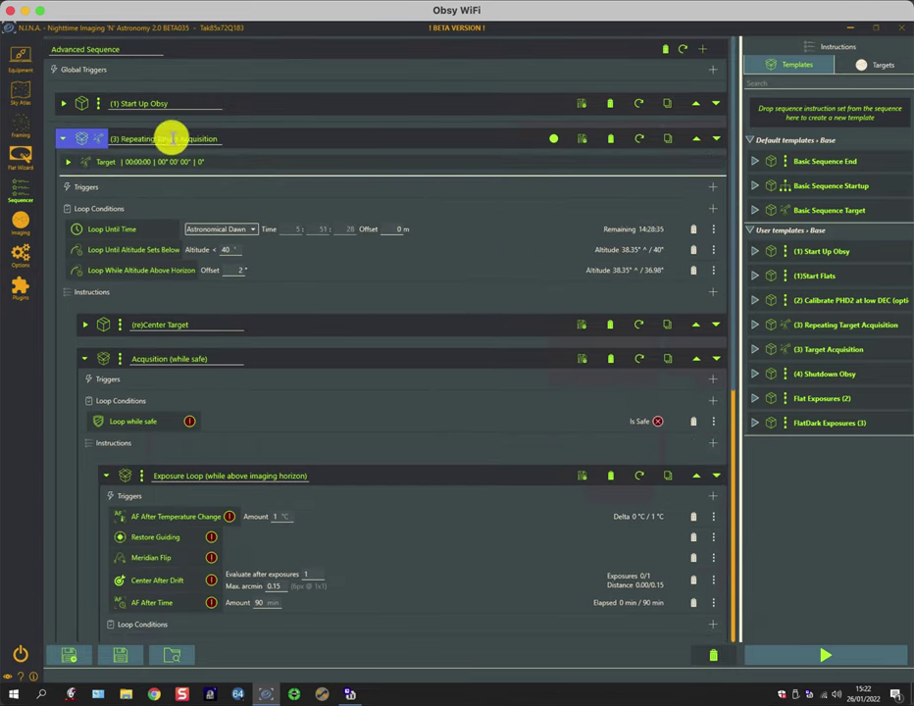
pyautogui.click(610, 140)
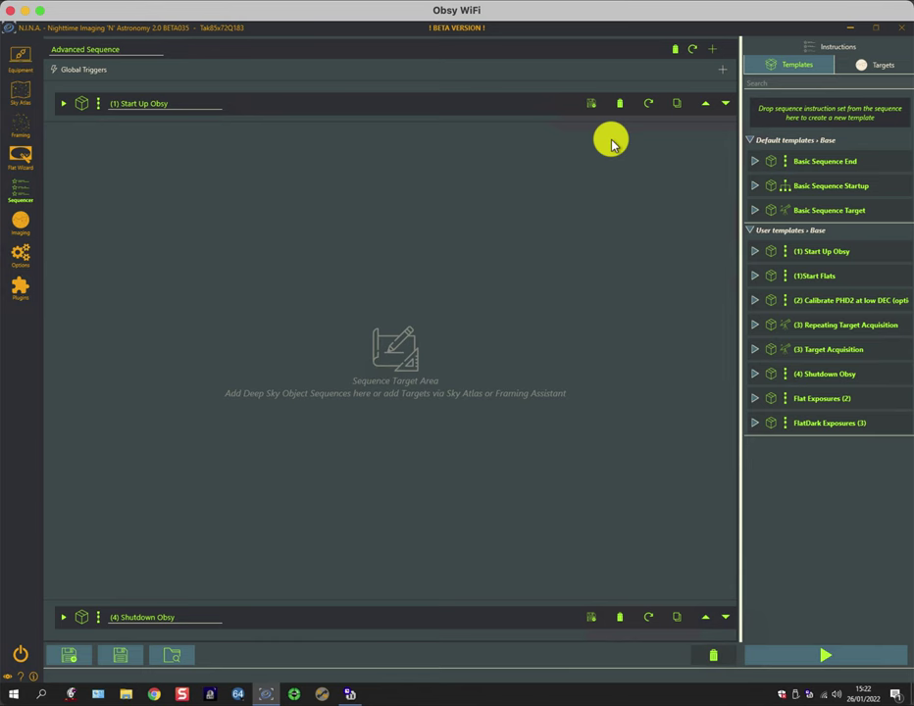
pyautogui.moveTo(824, 350); pyautogui.dragTo(553, 347)
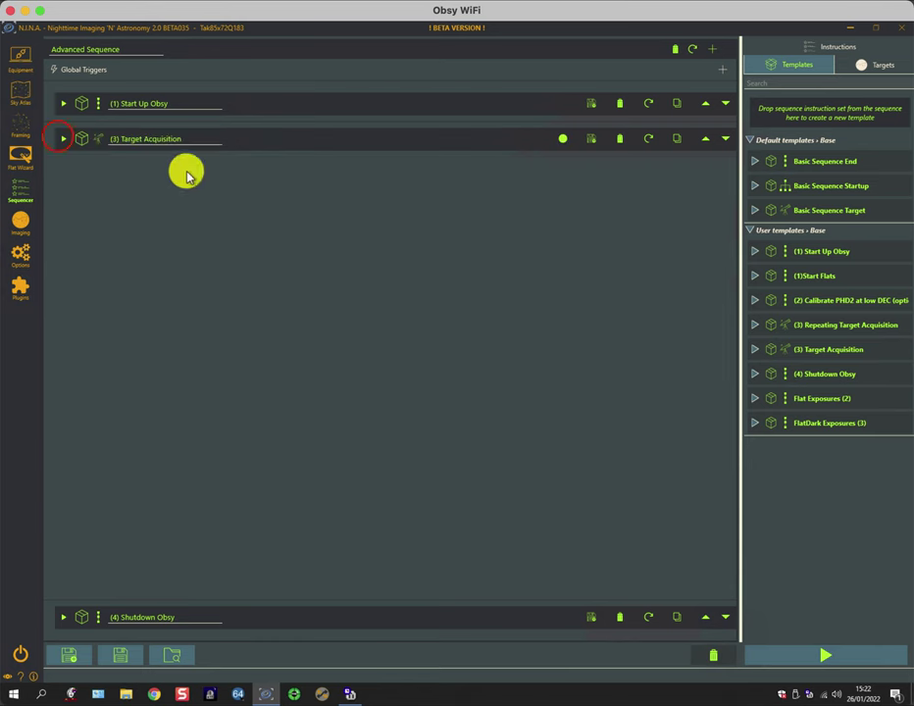
# Expand (3) Target Acquisition and collapse its (re)Center Target instruction set
pyautogui.click(59, 139)
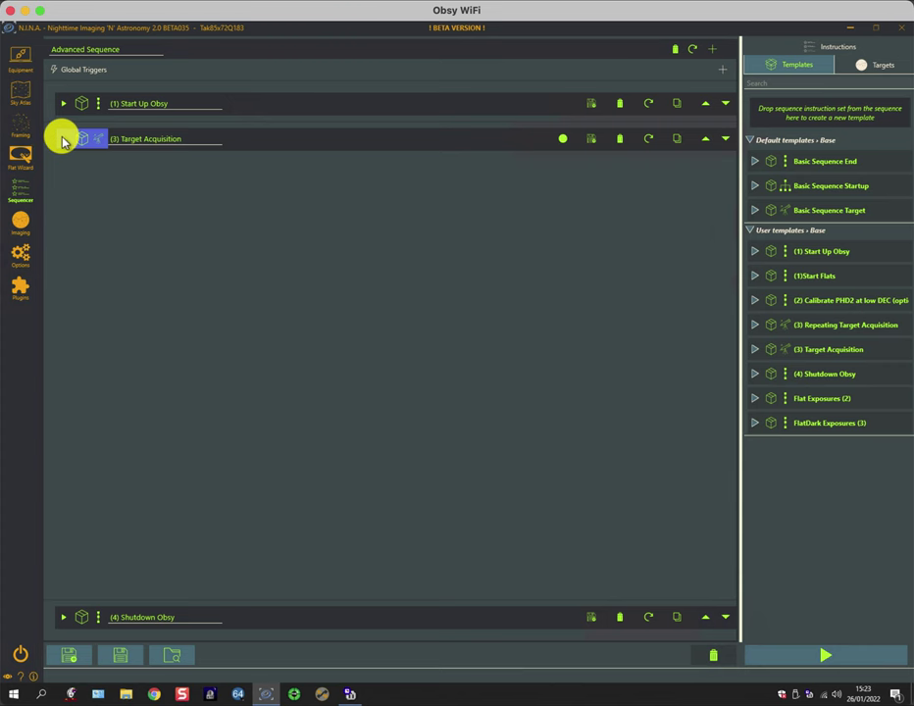
pyautogui.click(62, 140)
pyautogui.click(83, 376)
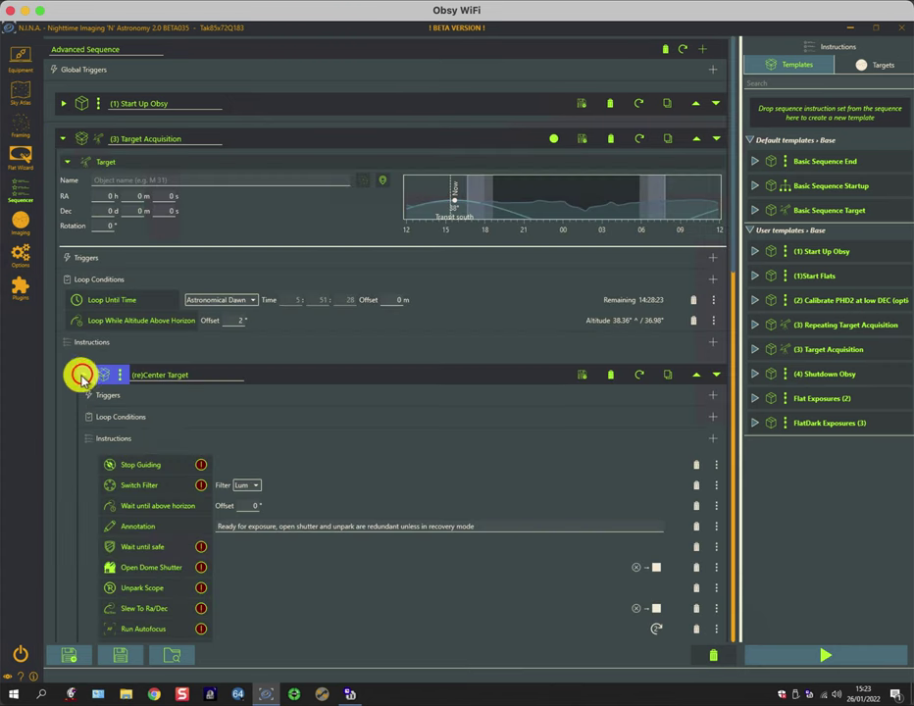
pyautogui.click(84, 375)
# Collapse the Narrowband and RGB Stars containers inside Acquisition (while safe)
pyautogui.scroll(-3, 96, 371)
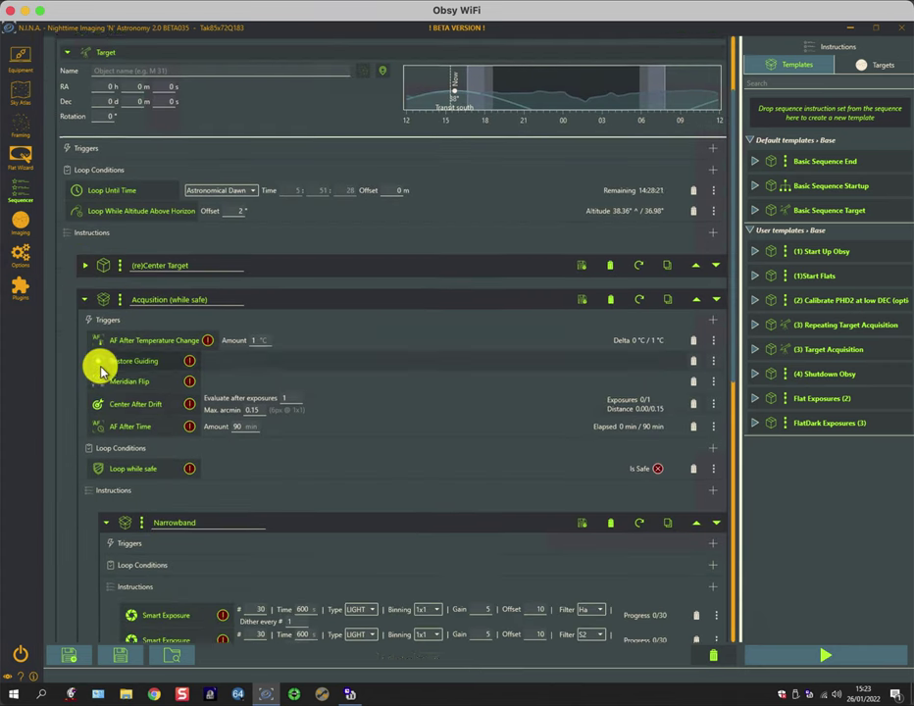
pyautogui.scroll(-3, 101, 371)
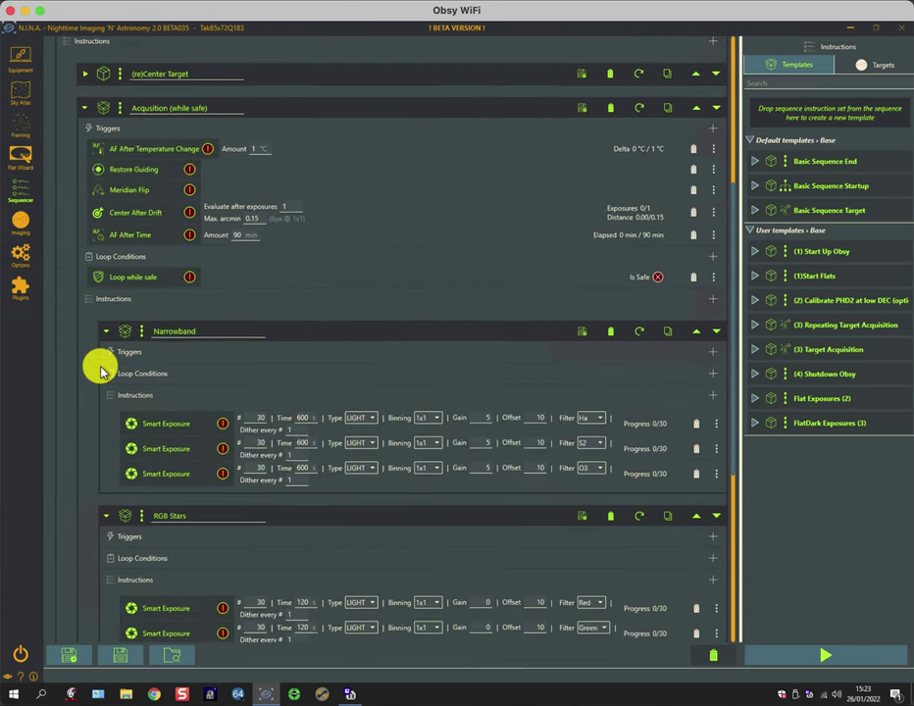
pyautogui.scroll(-2, 100, 371)
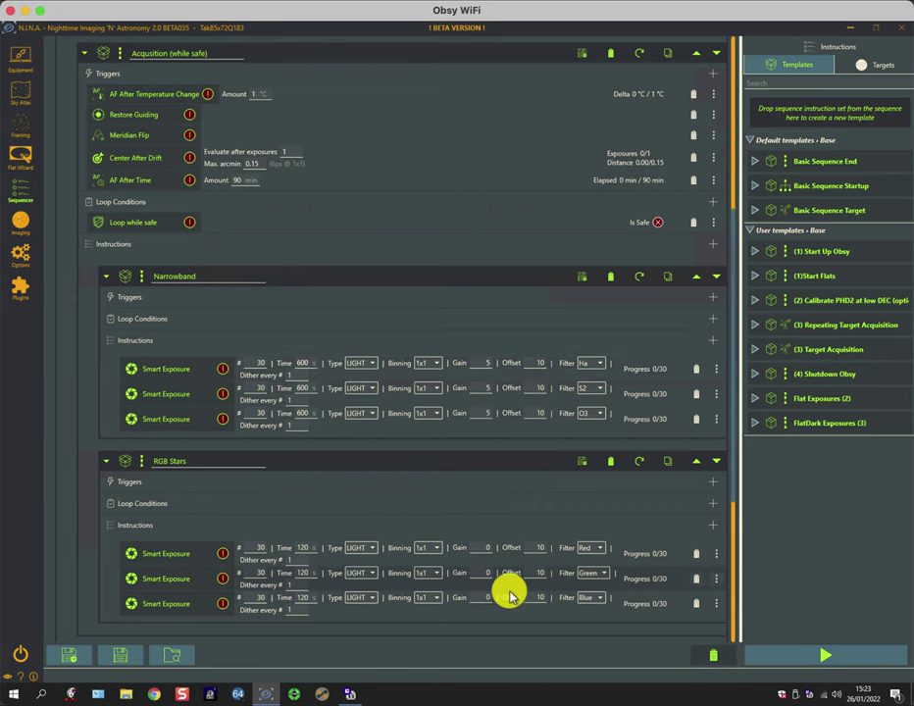
pyautogui.click(108, 464)
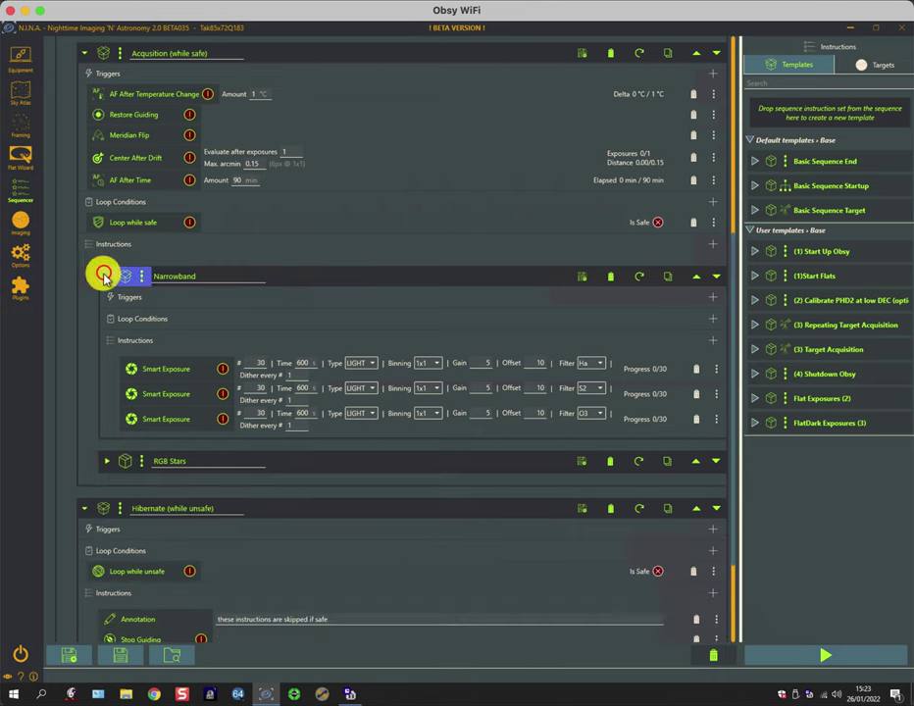
pyautogui.click(104, 275)
pyautogui.click(201, 323)
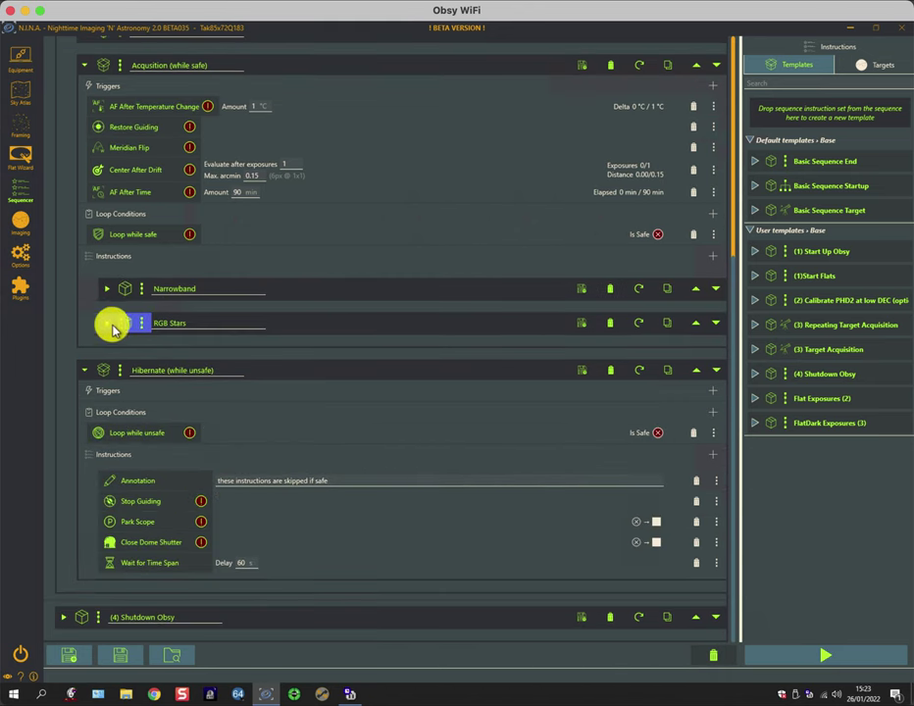
pyautogui.click(365, 297)
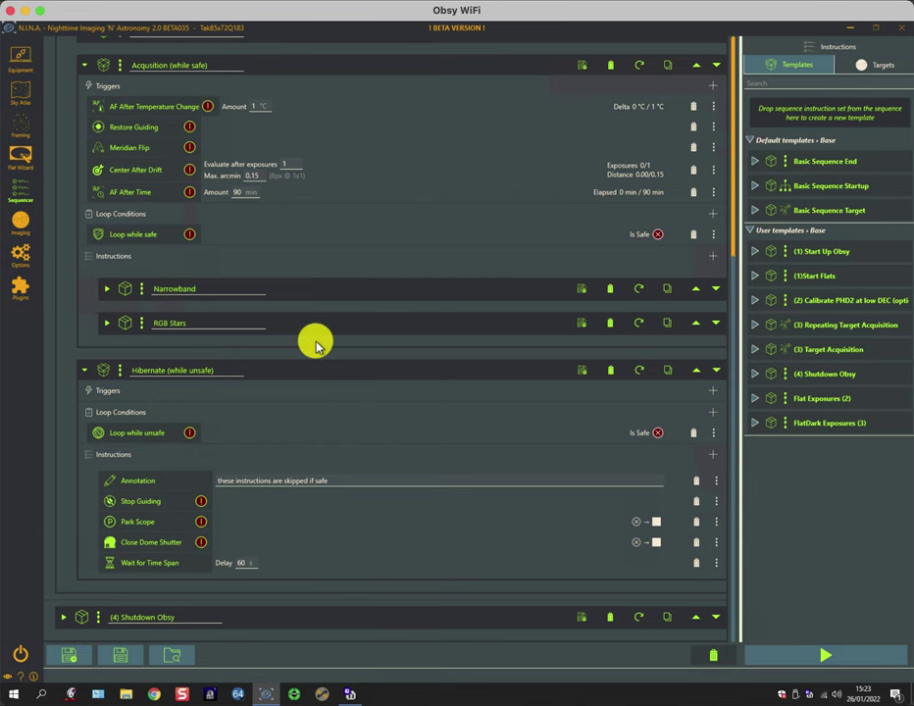
pyautogui.scroll(3, 316, 344)
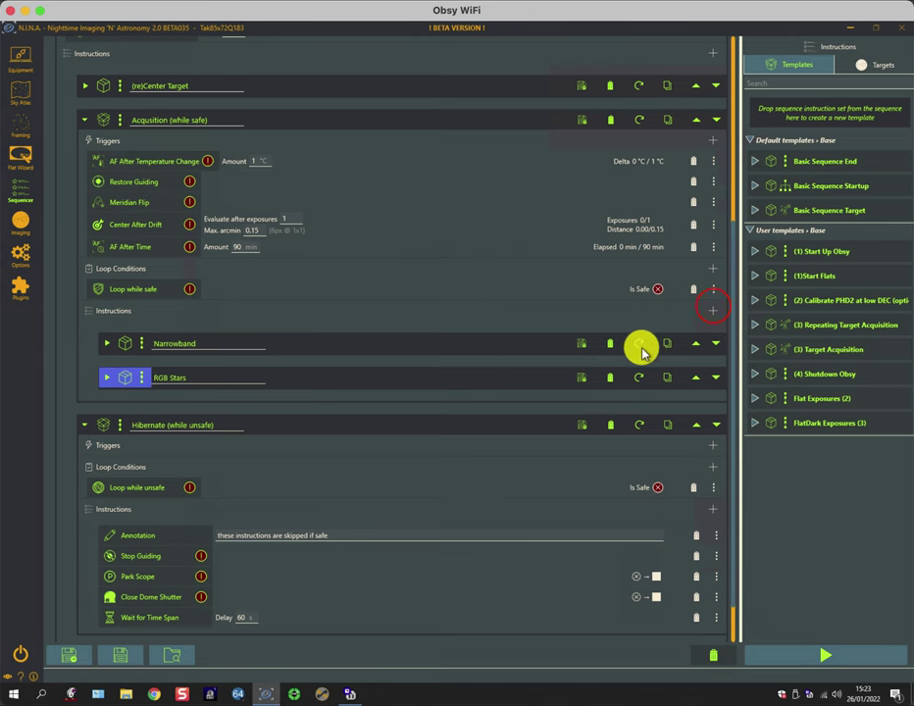
# Add a Guider > Stop Guiding instruction after RGB Stars in the Acquisition block
pyautogui.click(713, 310)
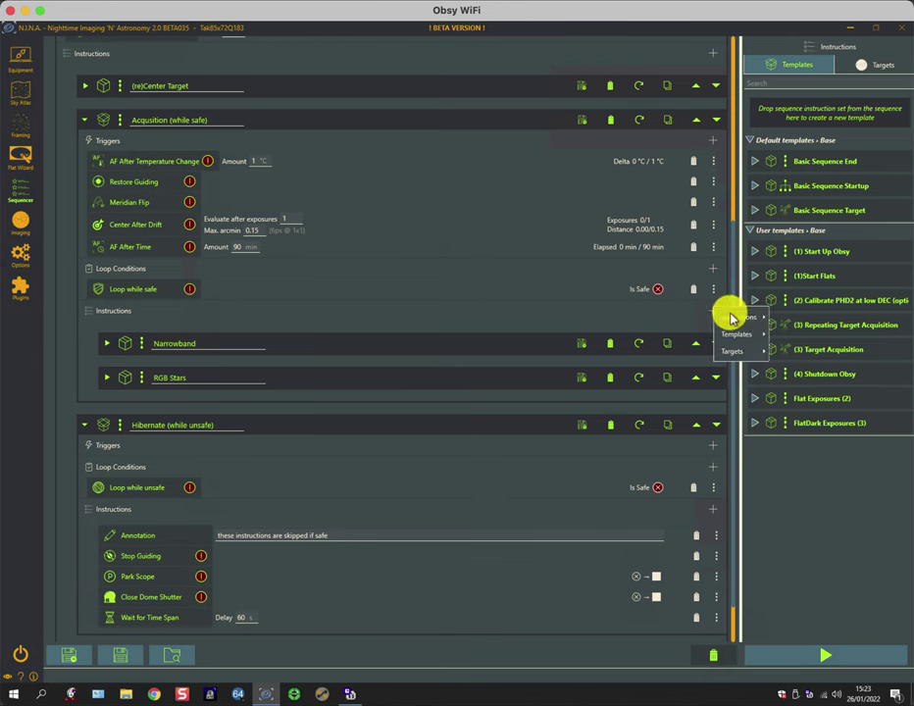
pyautogui.moveTo(731, 317)
pyautogui.moveTo(804, 431)
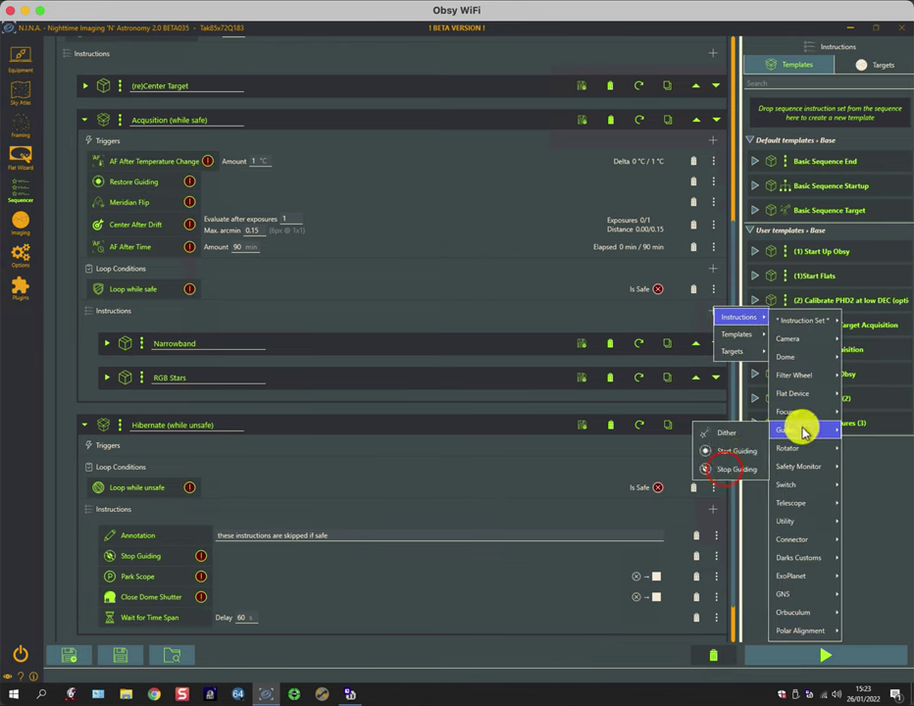
pyautogui.click(726, 469)
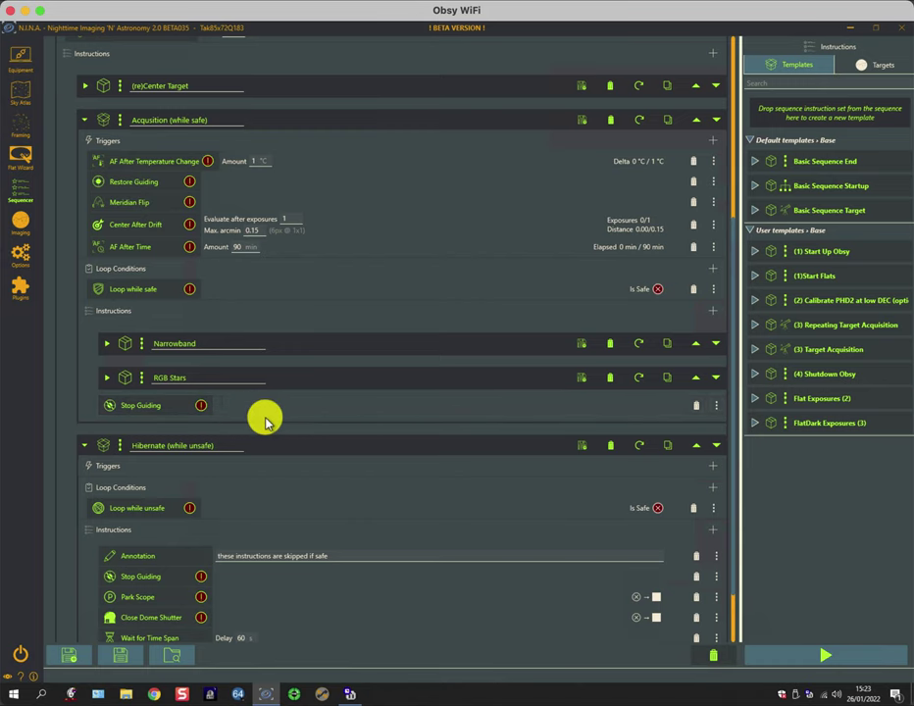
# Save the block over the existing (3) Target Acquisition user template
pyautogui.scroll(6, 319, 419)
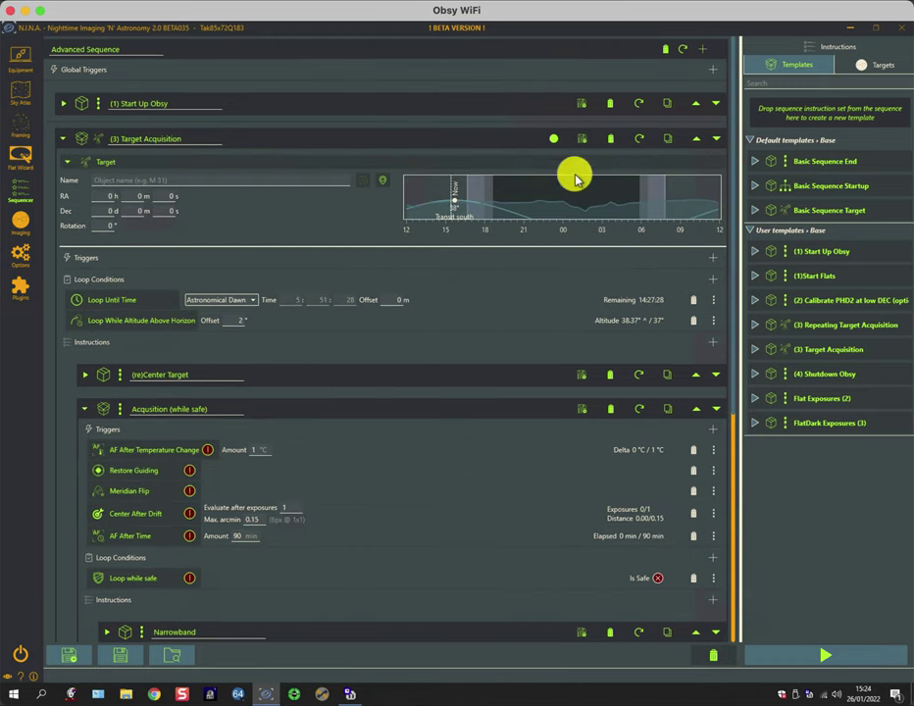
pyautogui.click(582, 138)
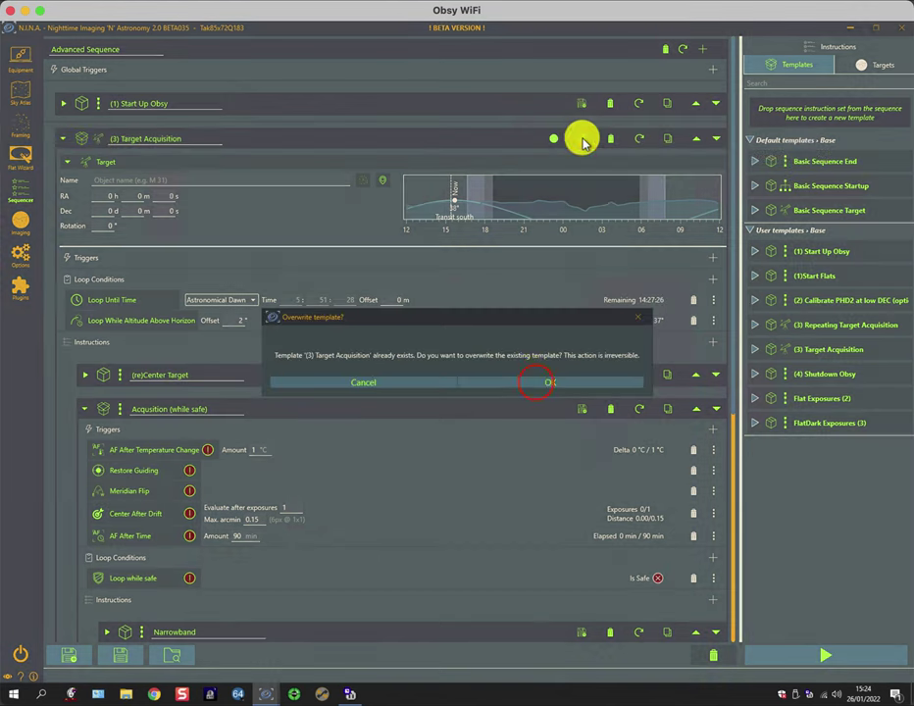
pyautogui.click(537, 383)
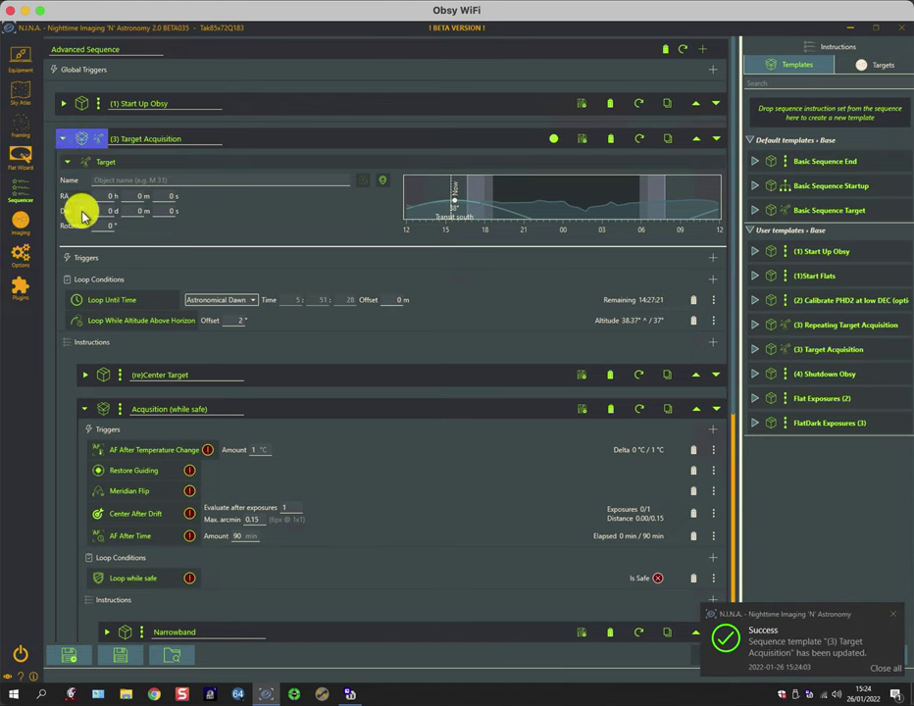
pyautogui.scroll(-1, 138, 310)
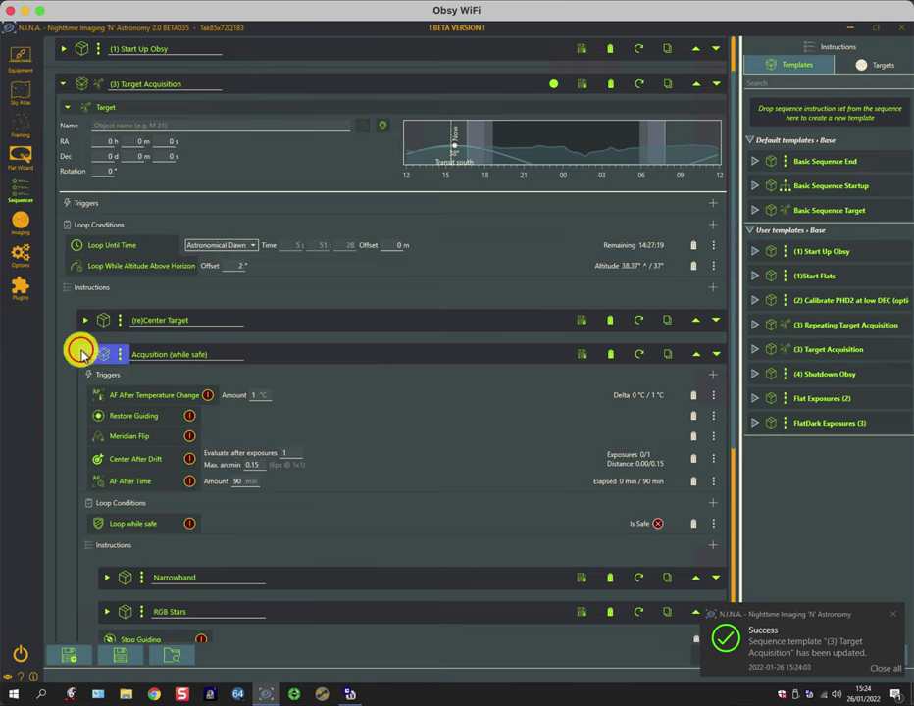
# Rename the block '(3) Target Acquisition (test)', save it as a new template, and collapse Acquisition and Hibernate
pyautogui.click(85, 354)
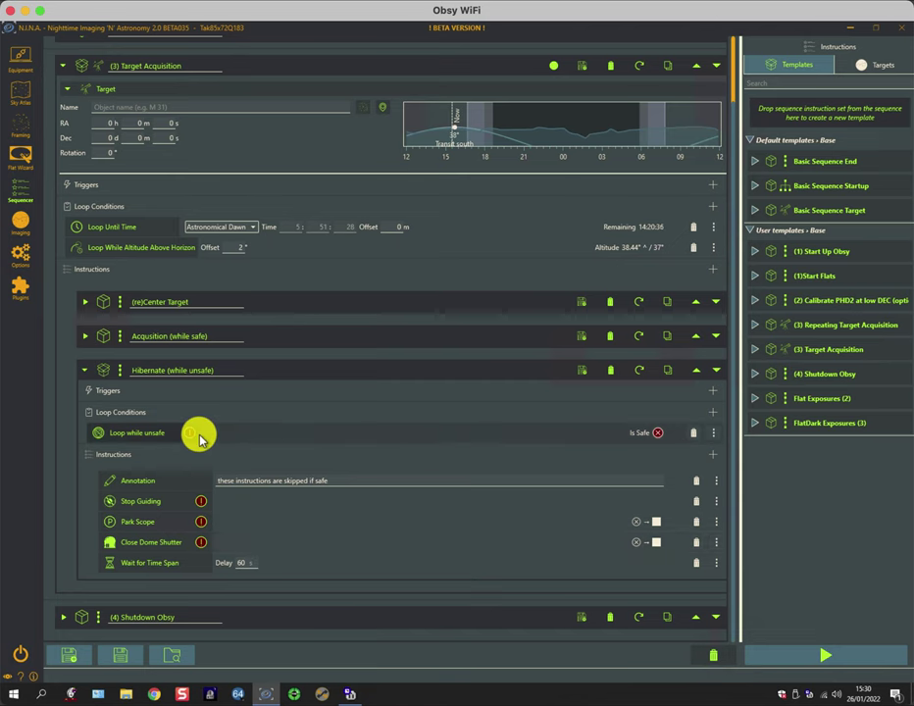
pyautogui.scroll(2, 199, 439)
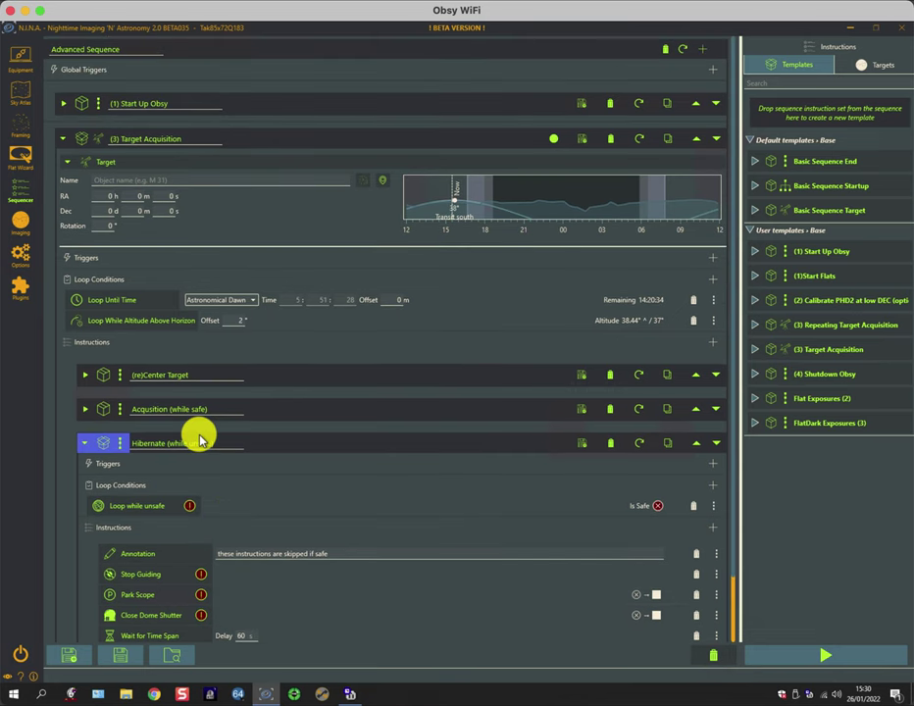
pyautogui.click(189, 136)
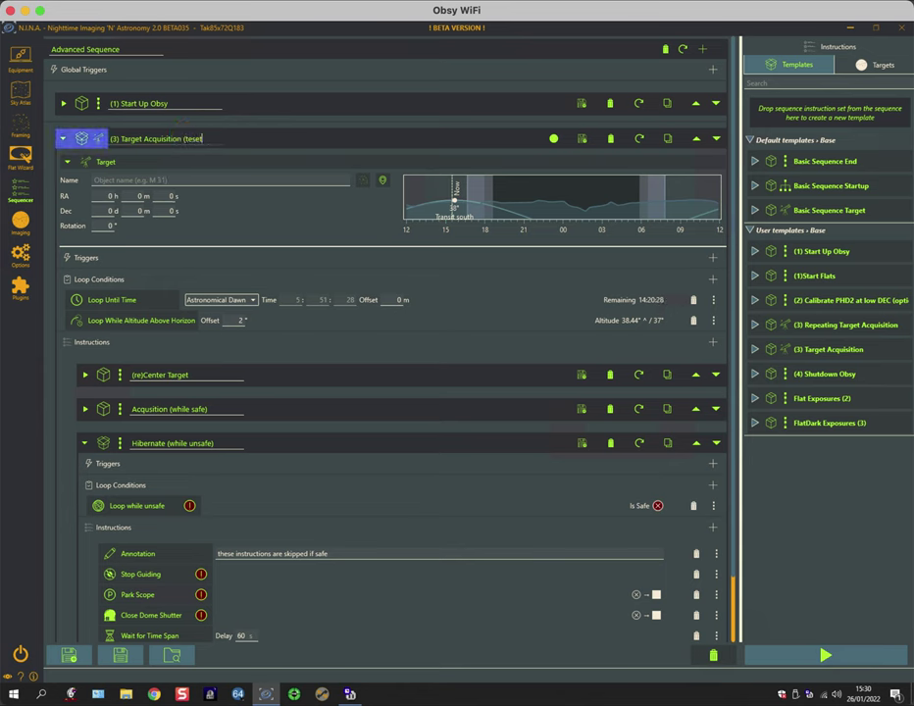
pyautogui.write('(test)')
pyautogui.click(580, 139)
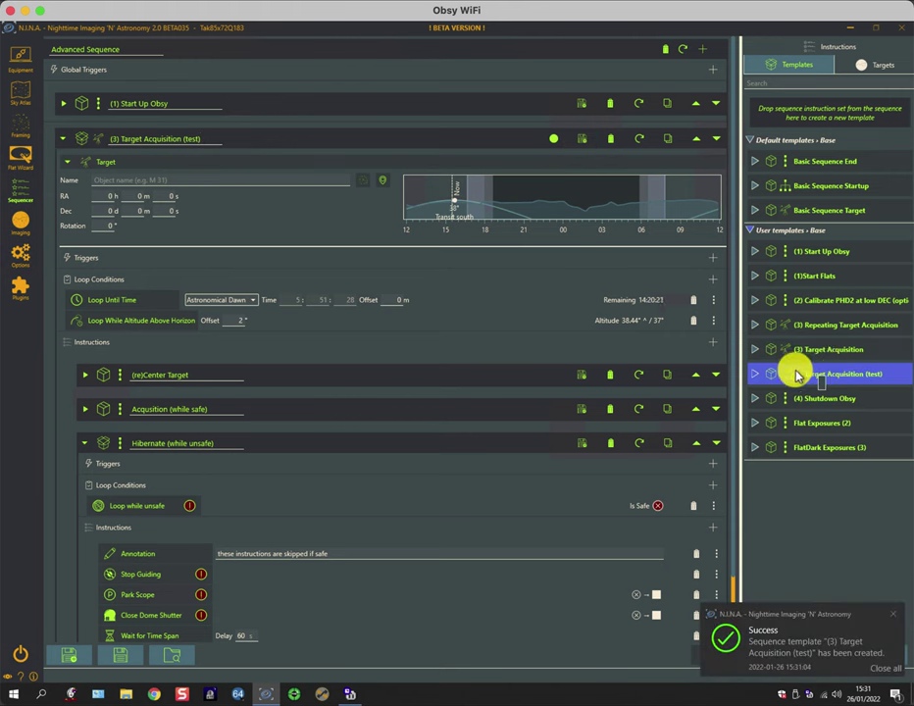
pyautogui.click(83, 444)
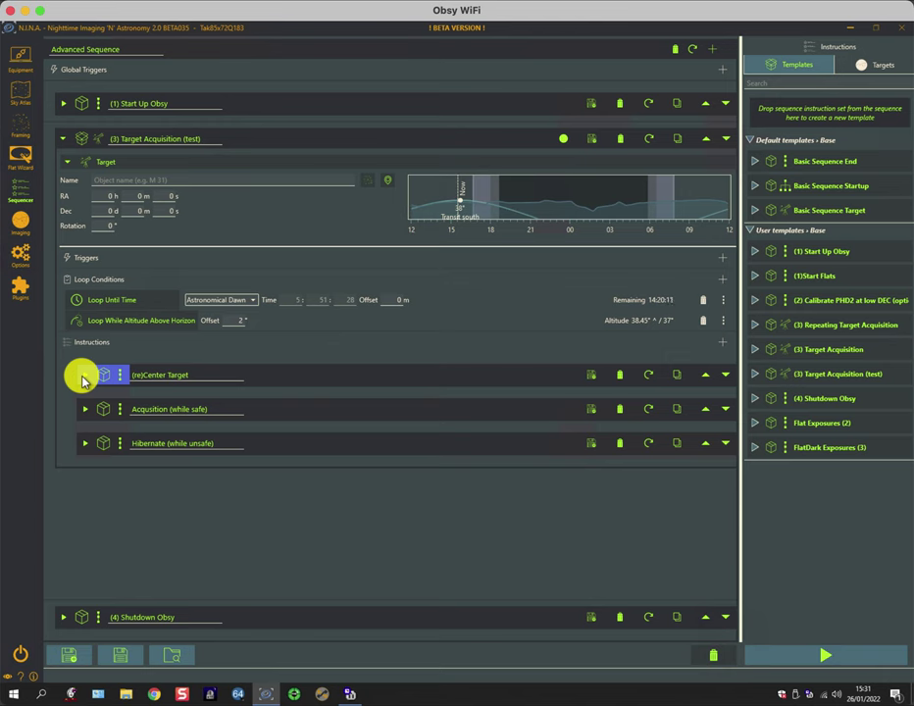
# Insert the '(2) Calibrate PHD2 at low DEC (optional)' template above (re)Center Target
pyautogui.moveTo(83, 381); pyautogui.dragTo(804, 341)
pyautogui.moveTo(761, 301)
pyautogui.mouseDown()
pyautogui.moveTo(566, 355)
pyautogui.moveTo(132, 360)
pyautogui.moveTo(147, 363)
pyautogui.mouseUp()
pyautogui.click(174, 374)
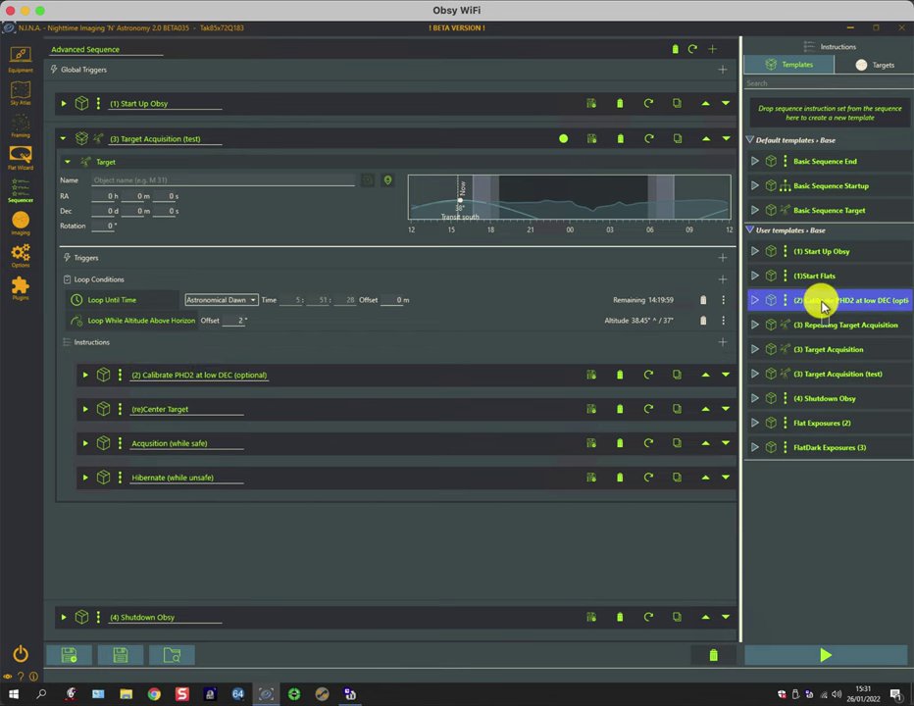
pyautogui.click(276, 441)
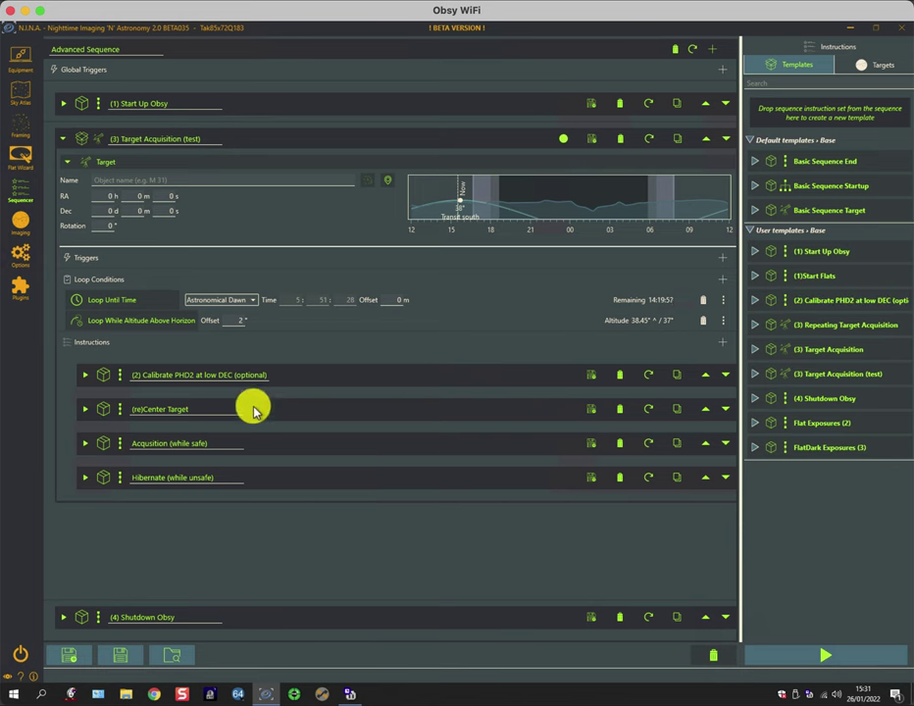
# Overwrite the (3) Target Acquisition (test) template with the updated block
pyautogui.click(586, 140)
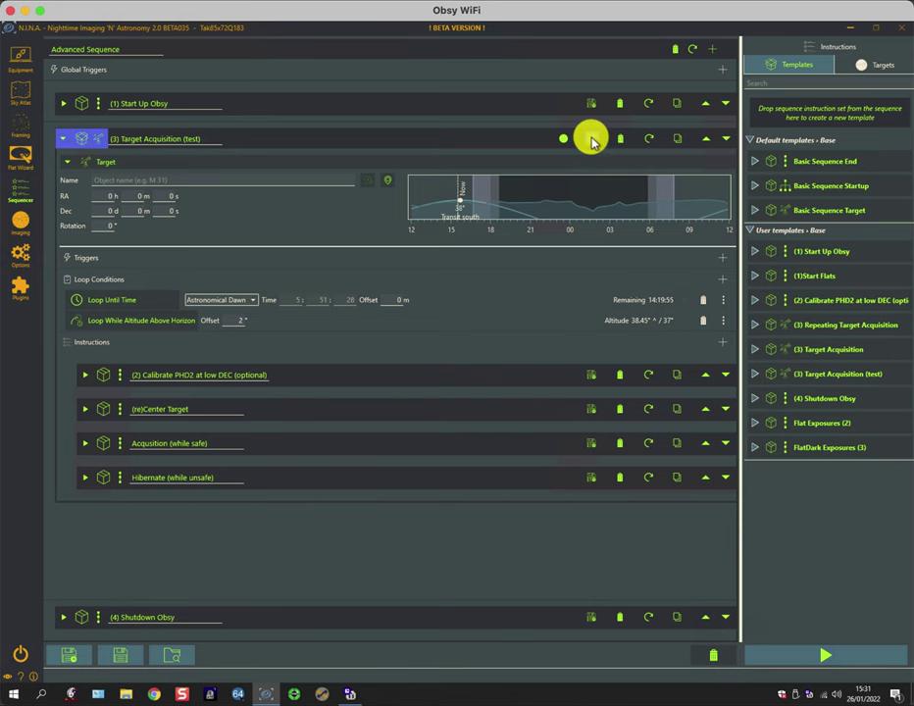
pyautogui.click(590, 138)
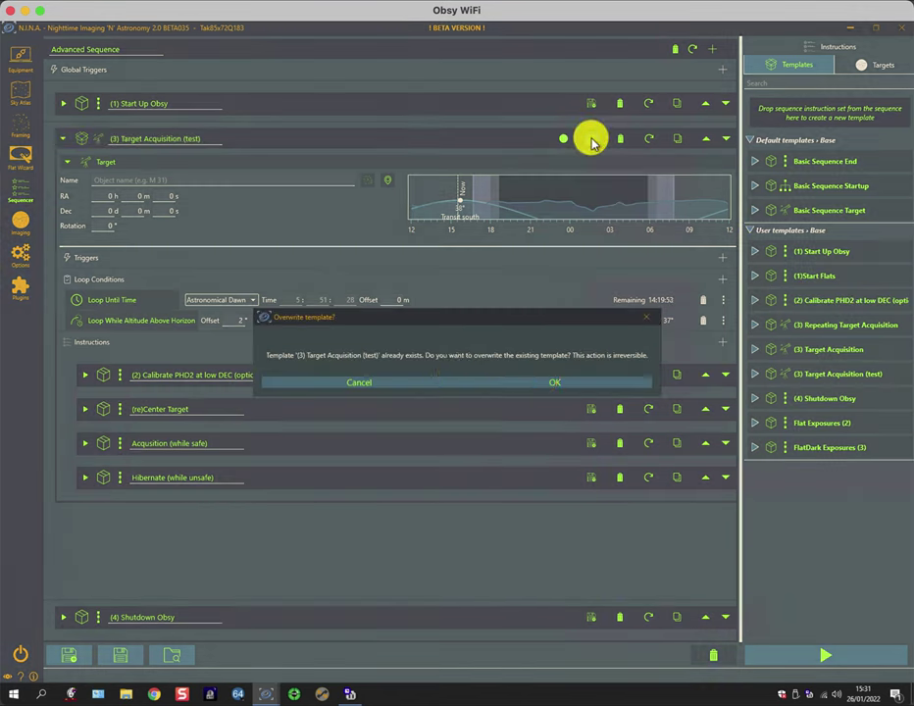
pyautogui.click(540, 380)
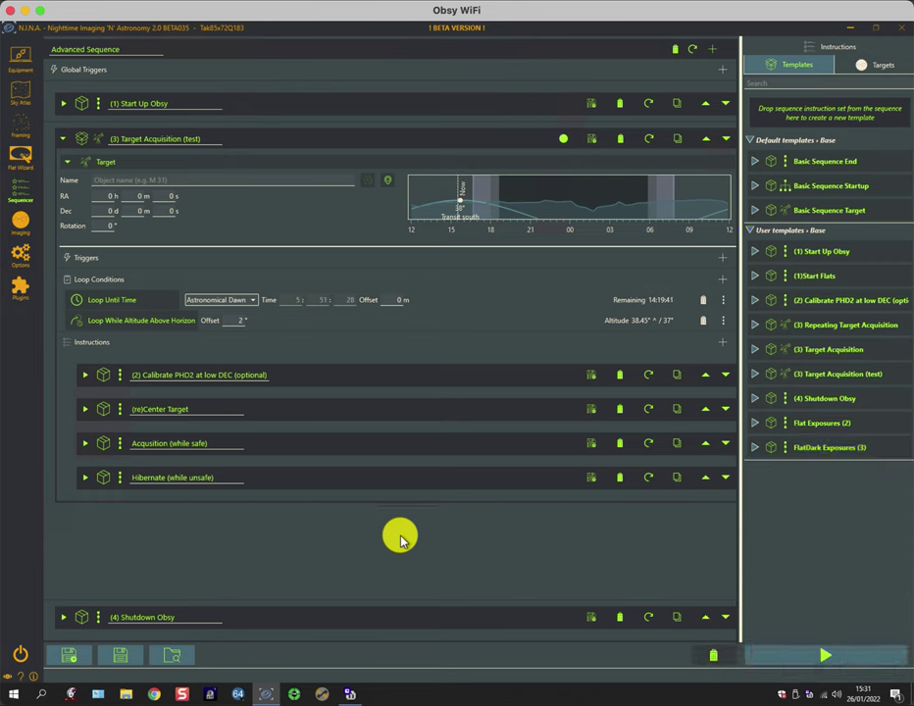
# Expand the Calibrate PHD2 block and toggle Start Guiding's Force calibration off and back on
pyautogui.moveTo(77, 374); pyautogui.dragTo(85, 378)
pyautogui.scroll(-4, 188, 373)
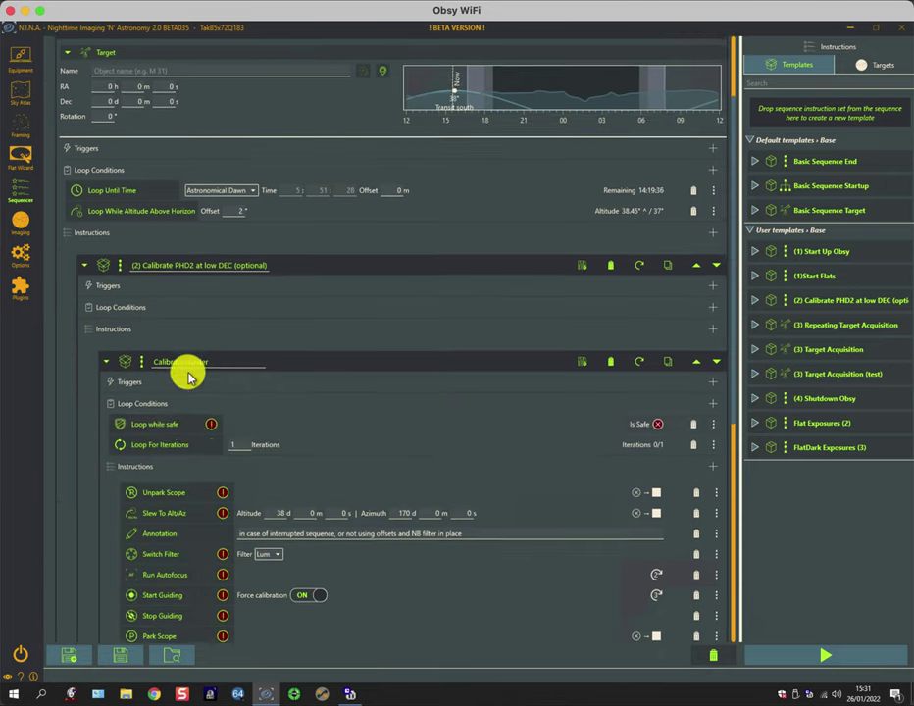
pyautogui.scroll(-1, 188, 377)
pyautogui.scroll(-2, 190, 377)
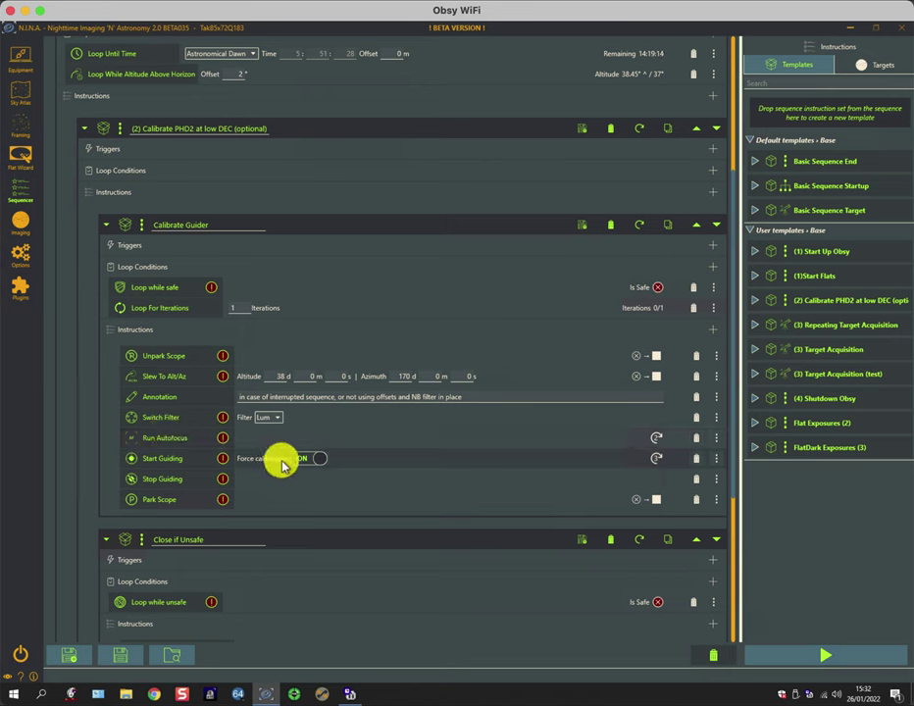
pyautogui.click(312, 461)
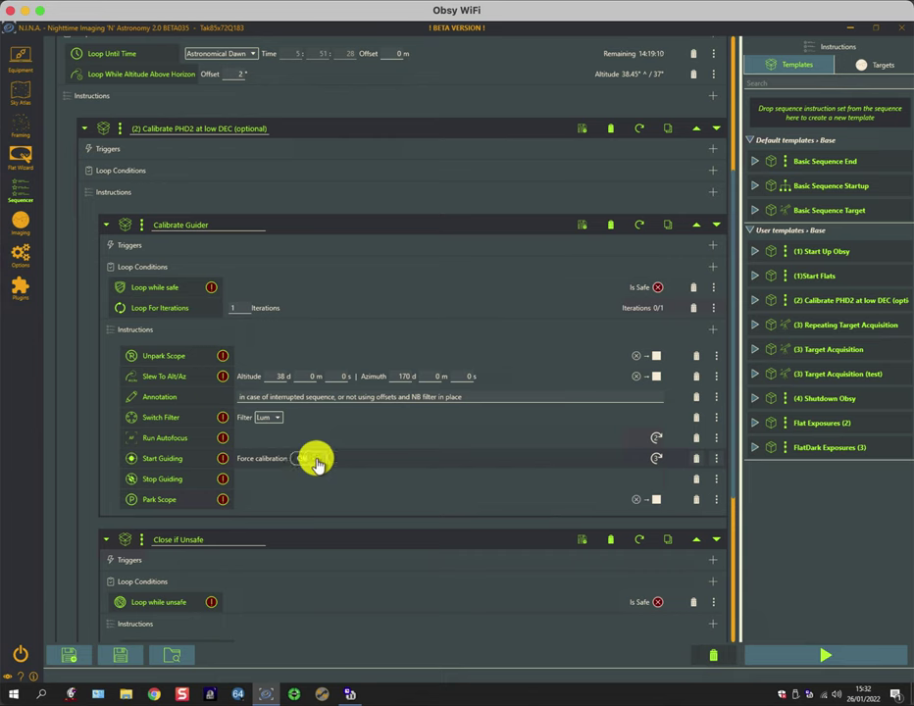
pyautogui.click(313, 460)
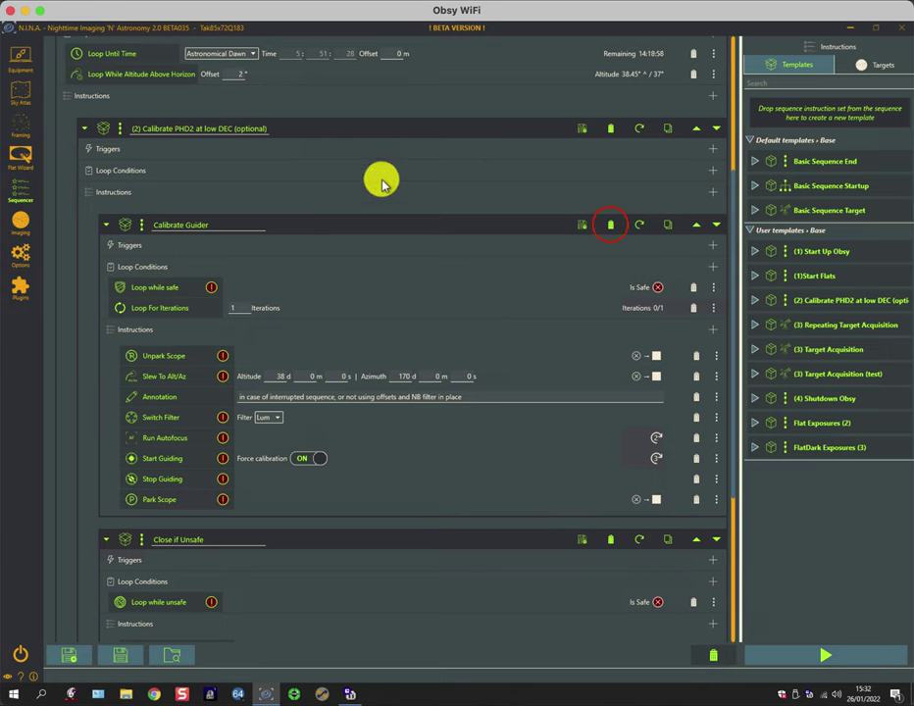
# Delete the Calibrate Guider set from the PHD2 calibration block
pyautogui.click(611, 226)
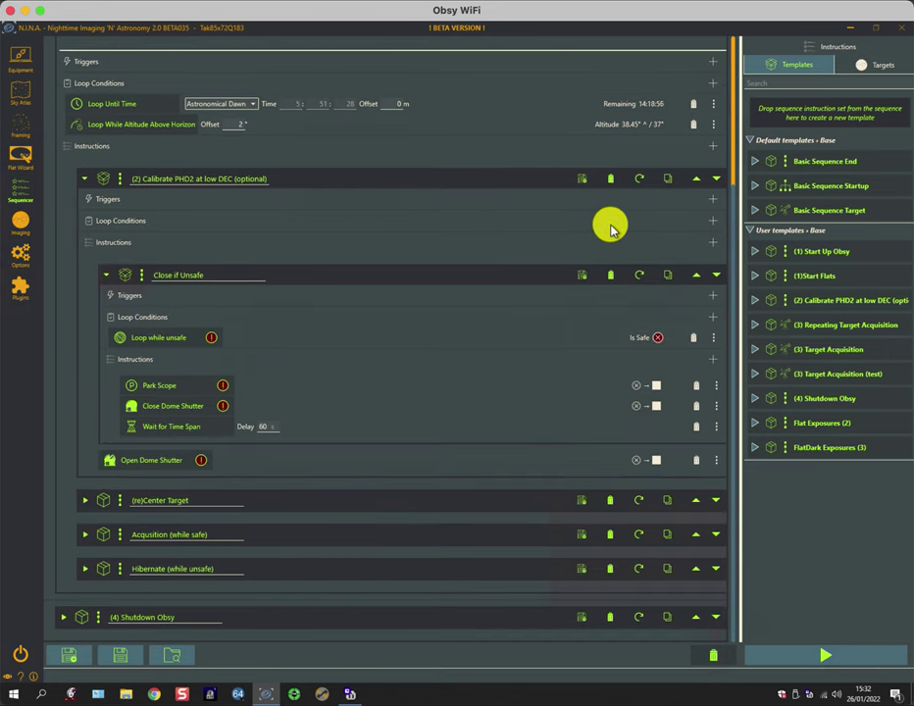